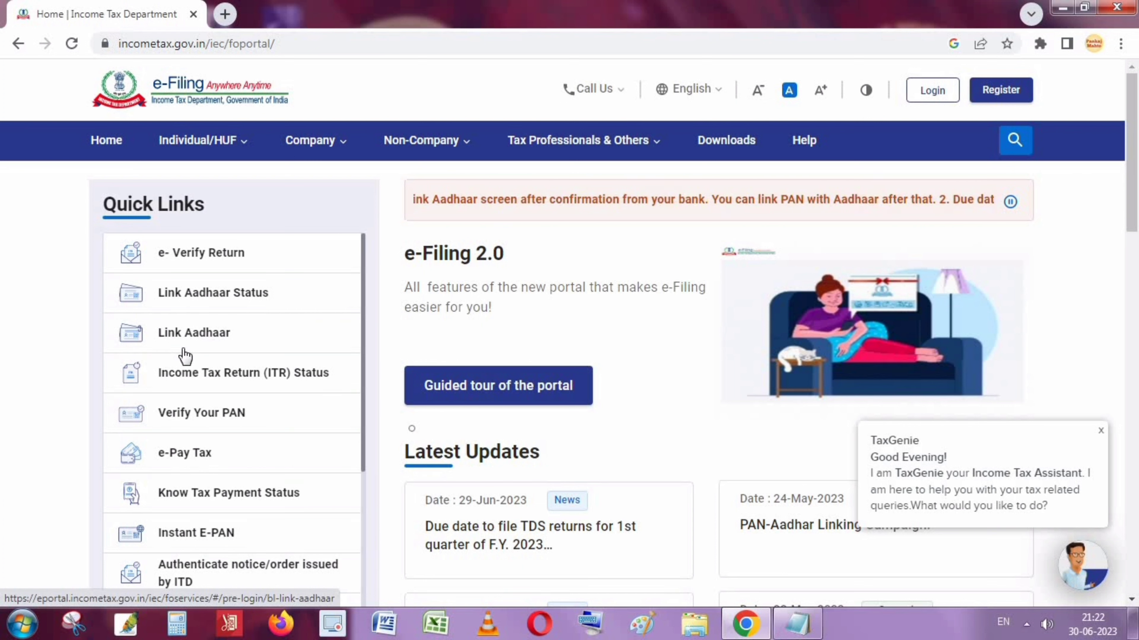
Open the Link Aadhaar service from Quick Links
left_click(218, 342)
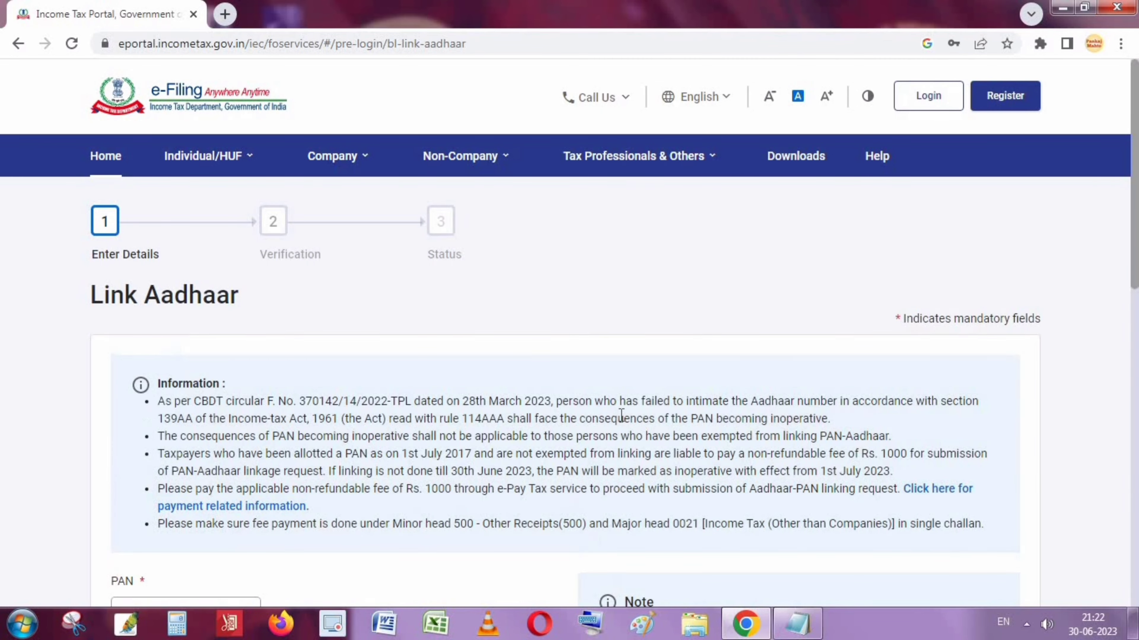
scroll(675, 406, "down", 2)
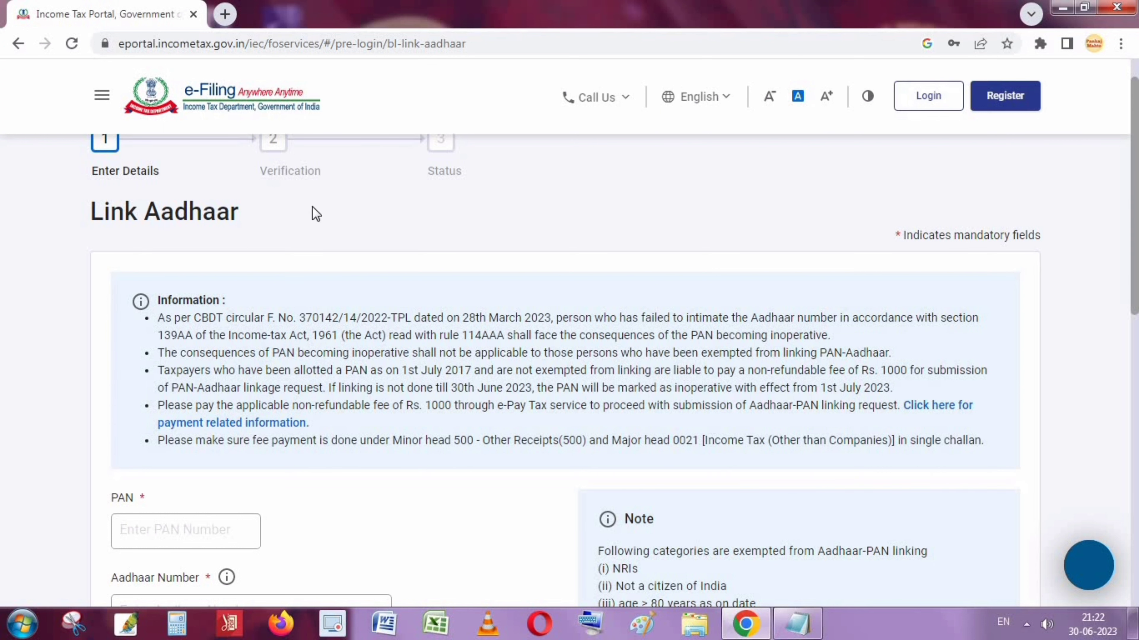
scroll(439, 394, "down", 4)
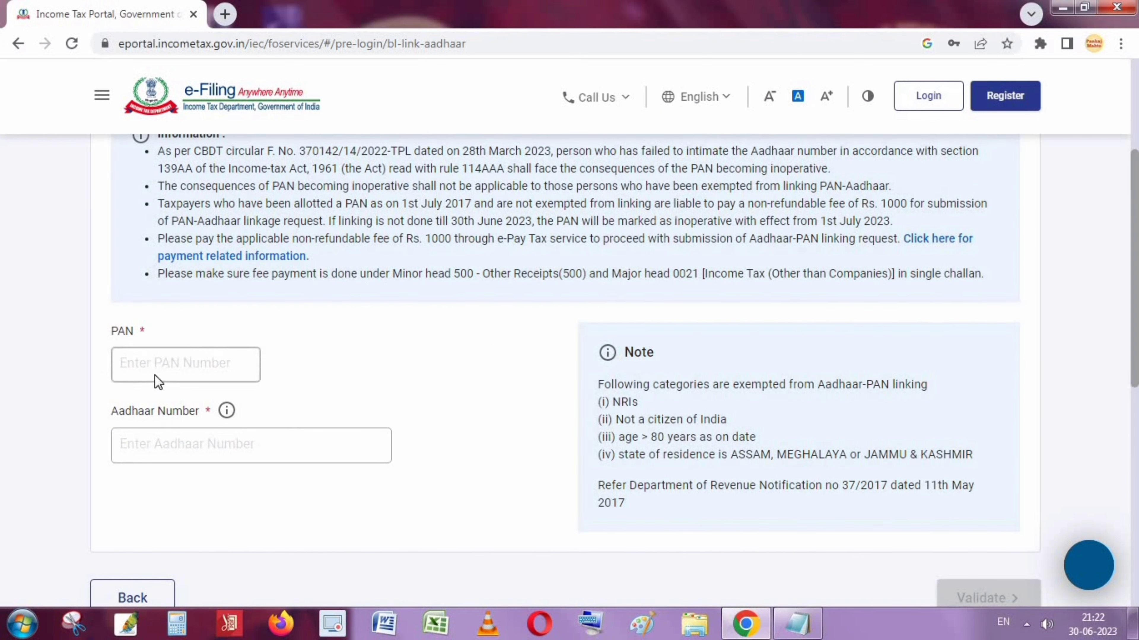
Fill in the PAN and the Aadhaar number on the Link Aadhaar form
left_click(194, 366)
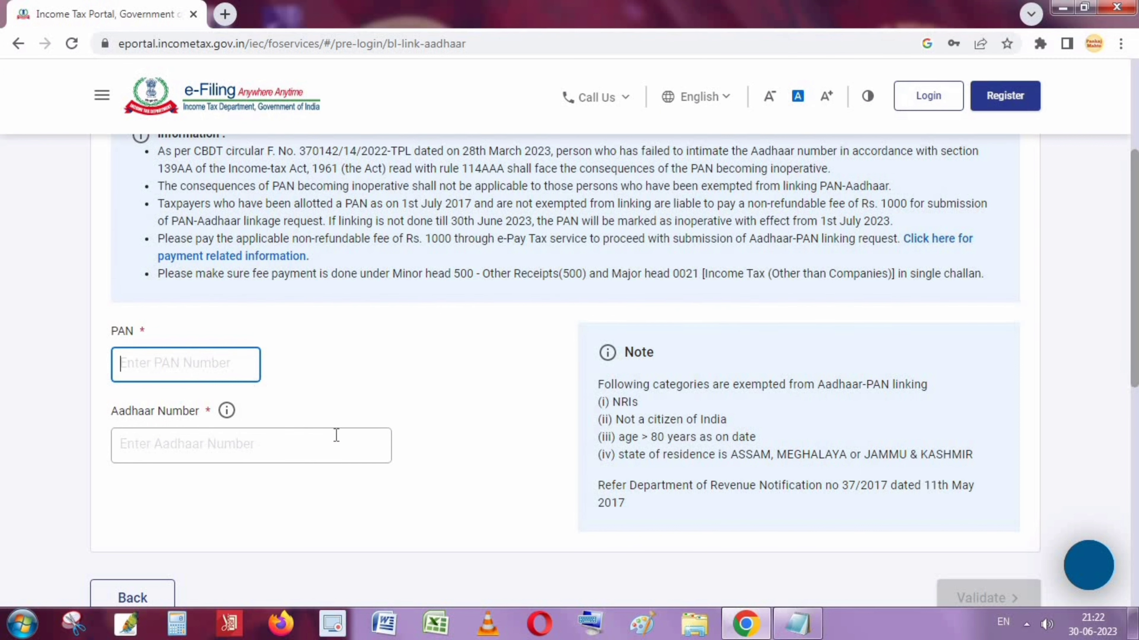
scroll(336, 435, "down", 2)
scroll(438, 408, "down", 2)
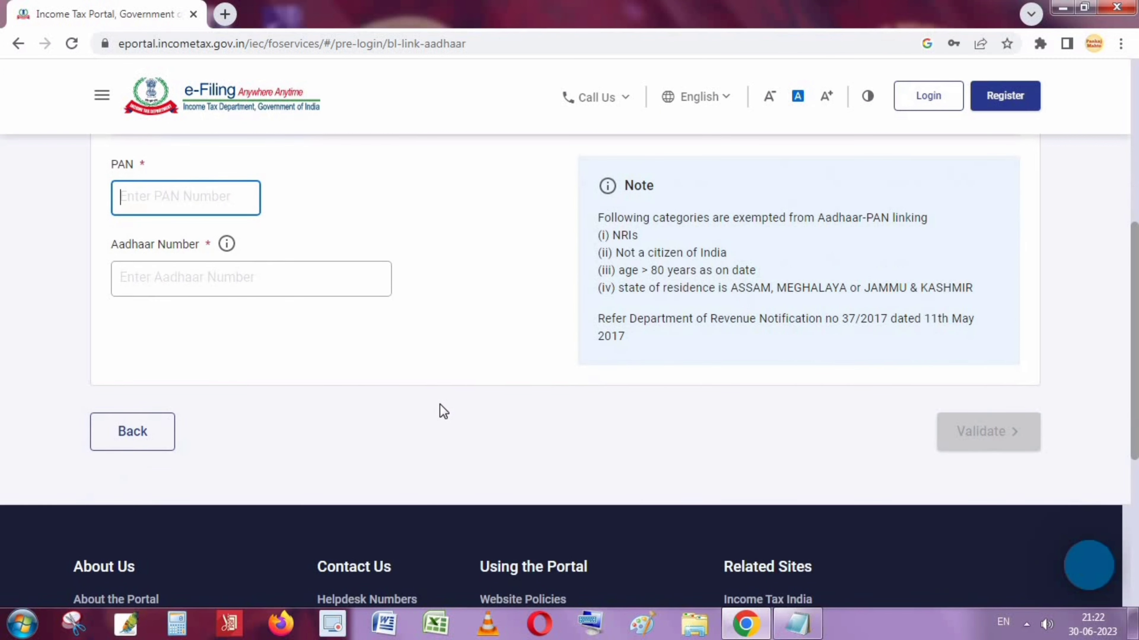
scroll(439, 403, "up", 2)
left_click(405, 426)
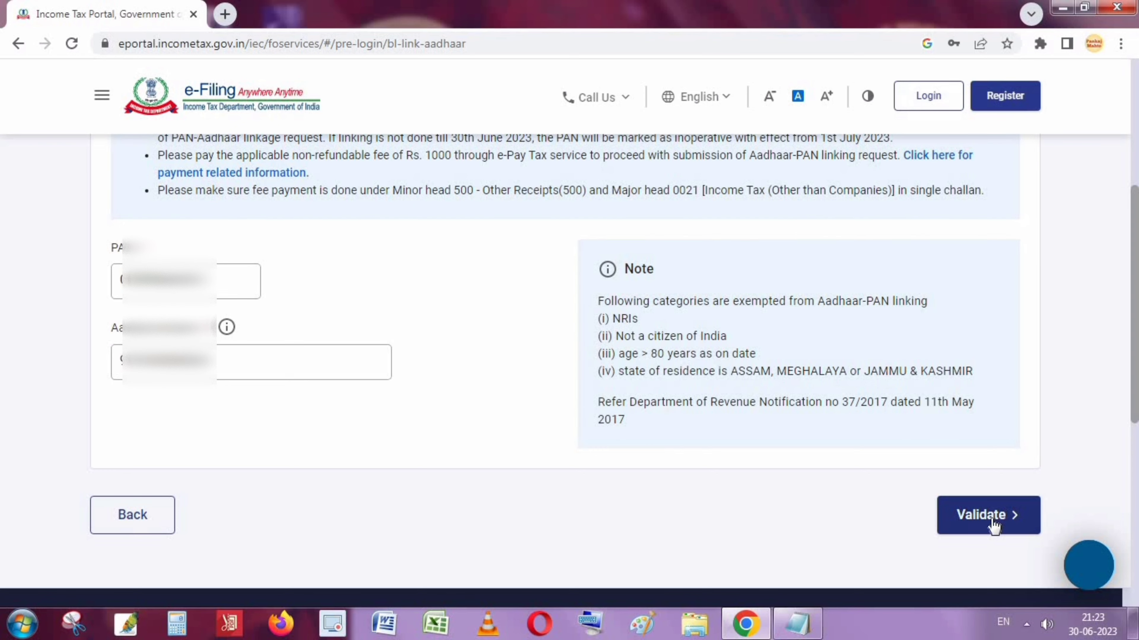
Validate the PAN and Aadhaar, read the 'Payment Details not found' notice, and continue to e-Pay Tax
left_click(993, 524)
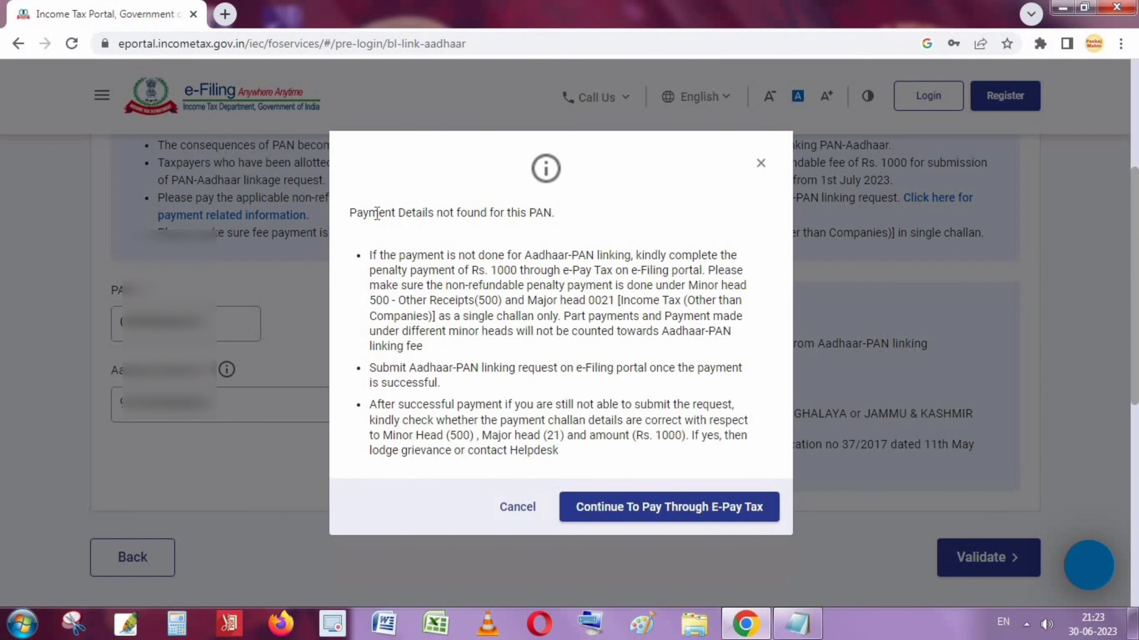
left_click_drag(358, 215, 575, 216)
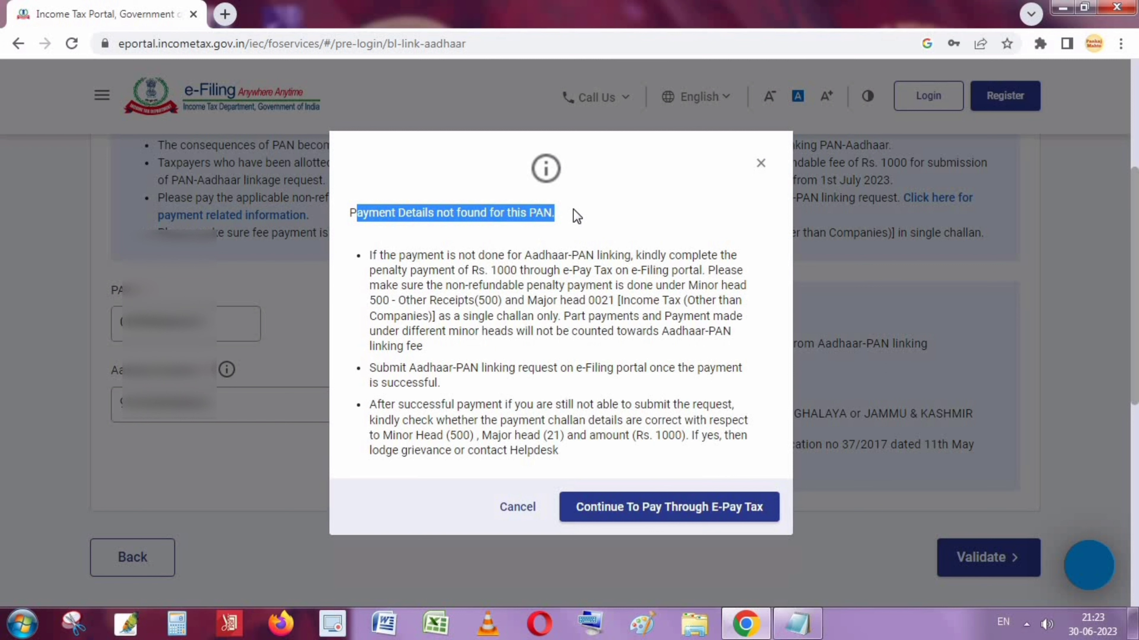
left_click(335, 234)
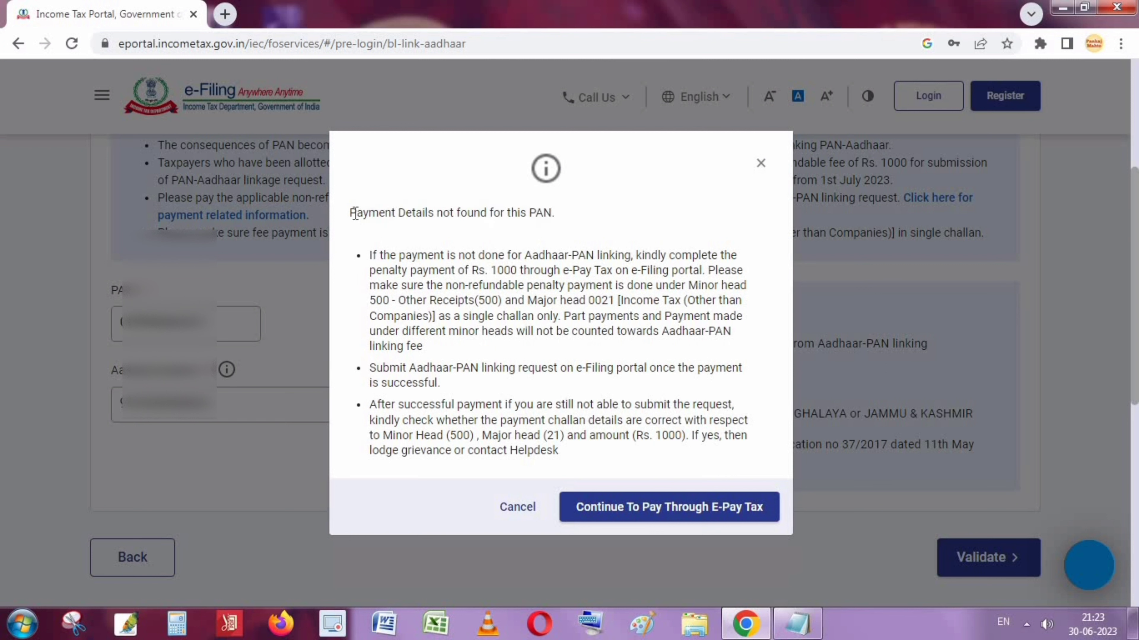
left_click_drag(343, 215, 609, 220)
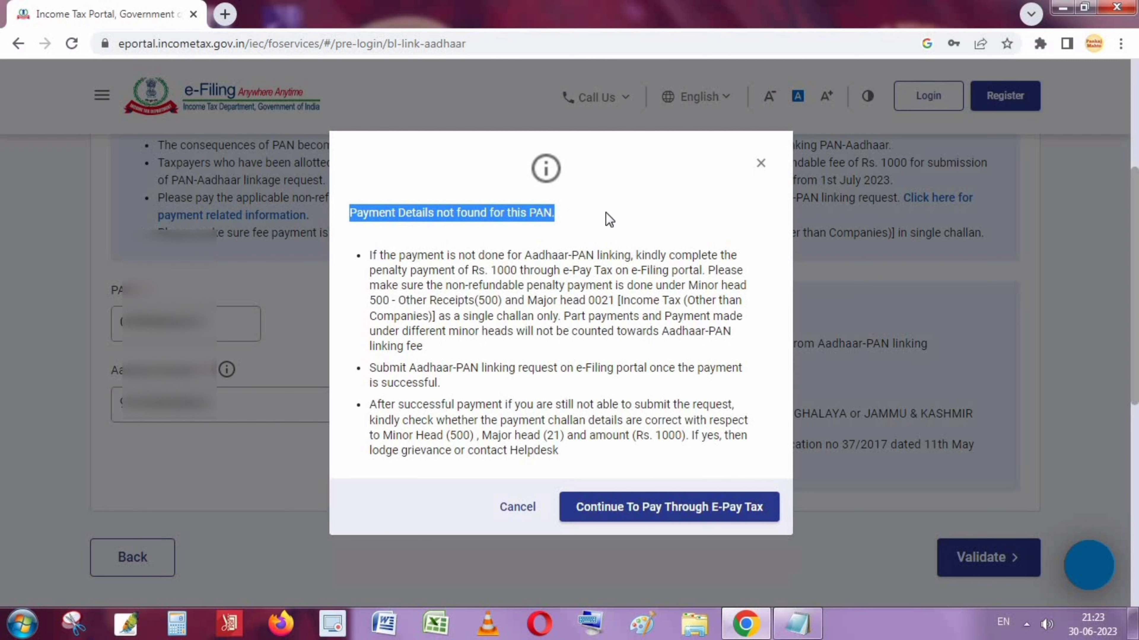
left_click(634, 215)
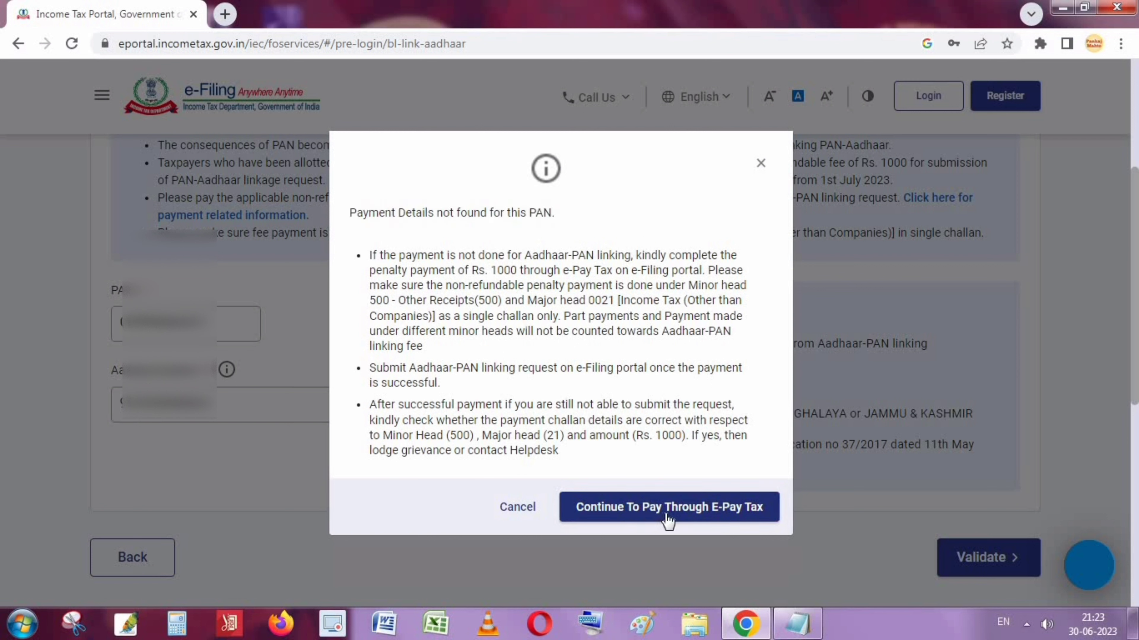
left_click(731, 510)
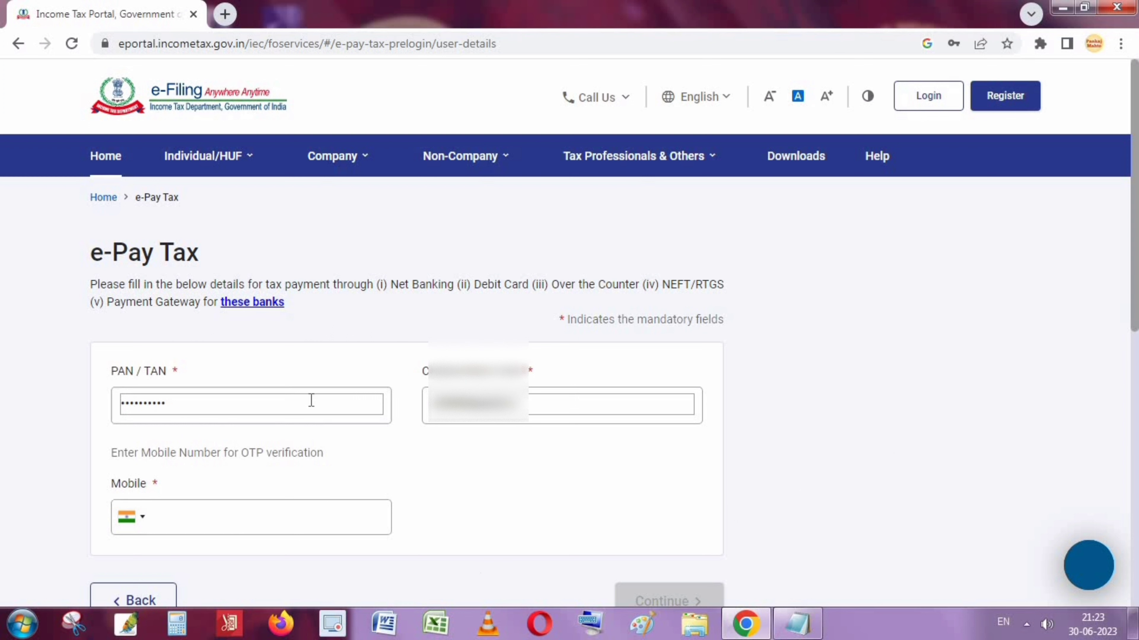
Confirm the prefilled PAN/TAN, paste the mobile number, and continue to OTP verification
left_click(224, 400)
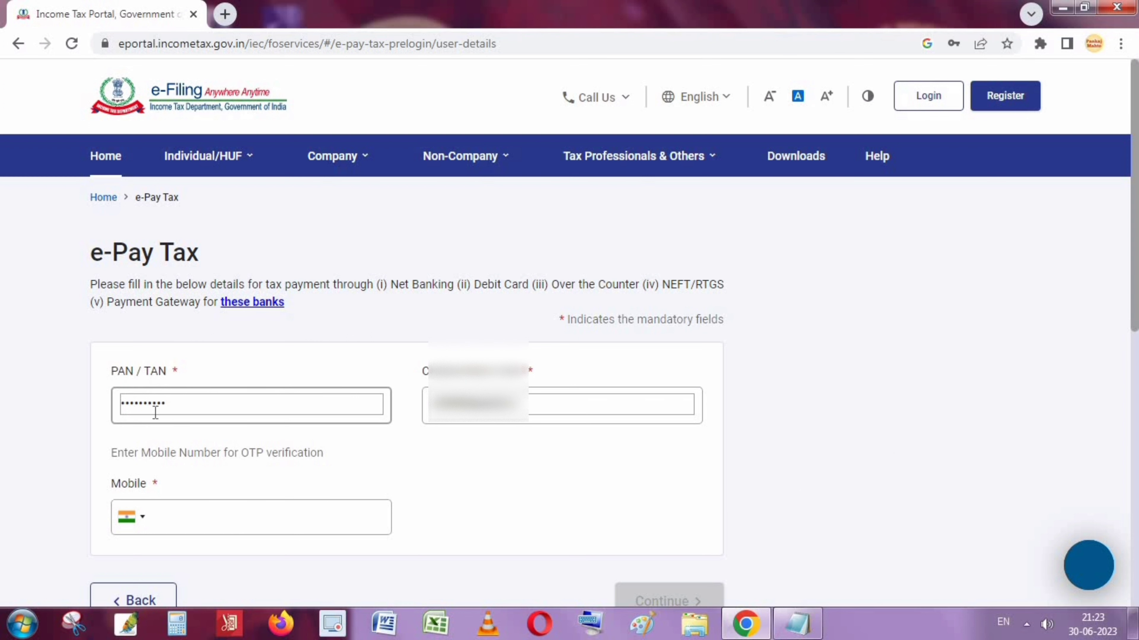
left_click(555, 409)
left_click(231, 393)
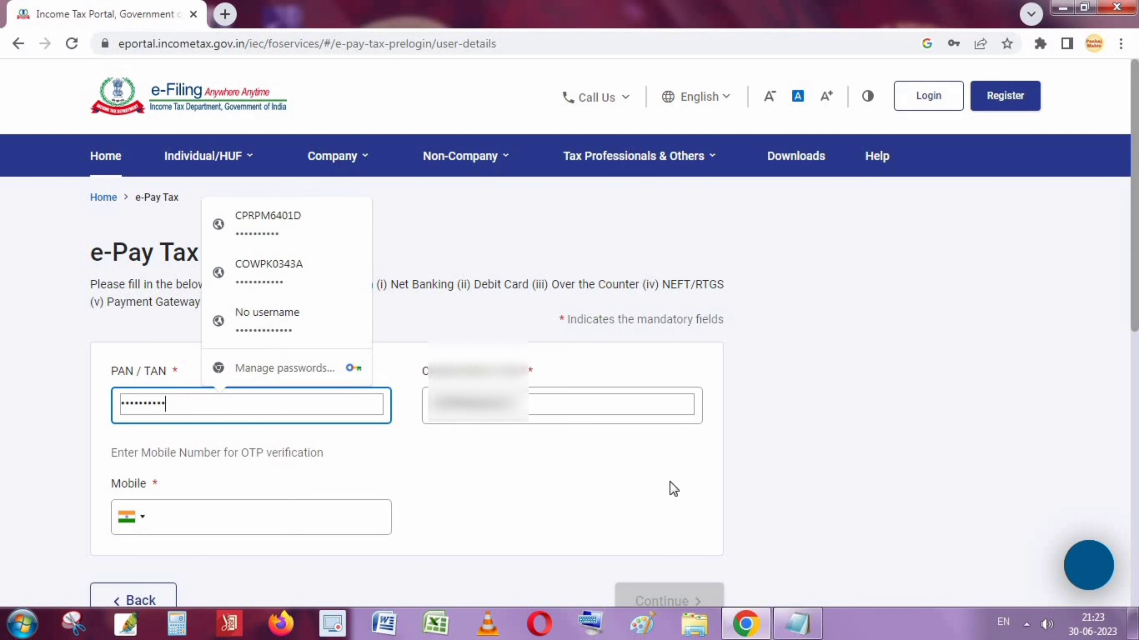
left_click(555, 482)
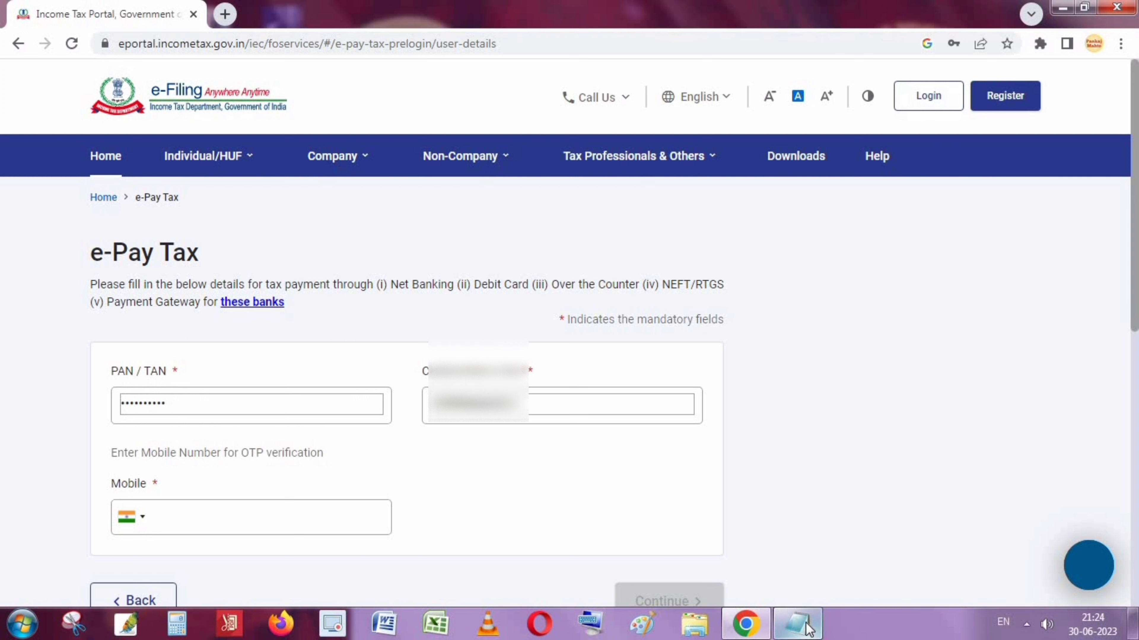
mouse_move(810, 630)
key("ctrl+v")
scroll(135, 448, "down", 2)
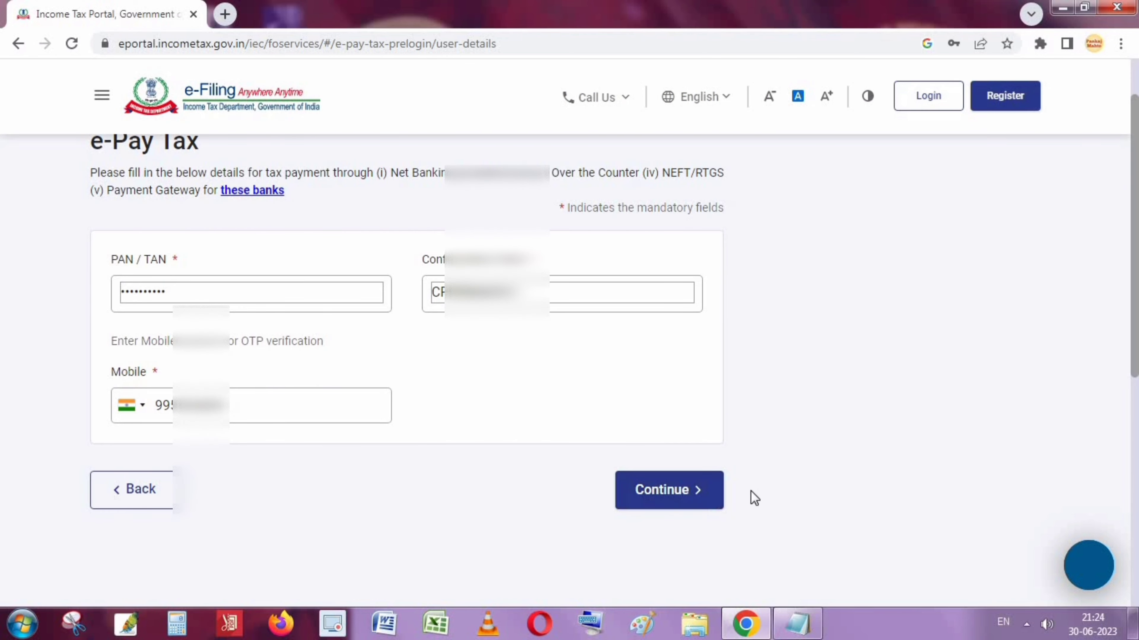
left_click(663, 493)
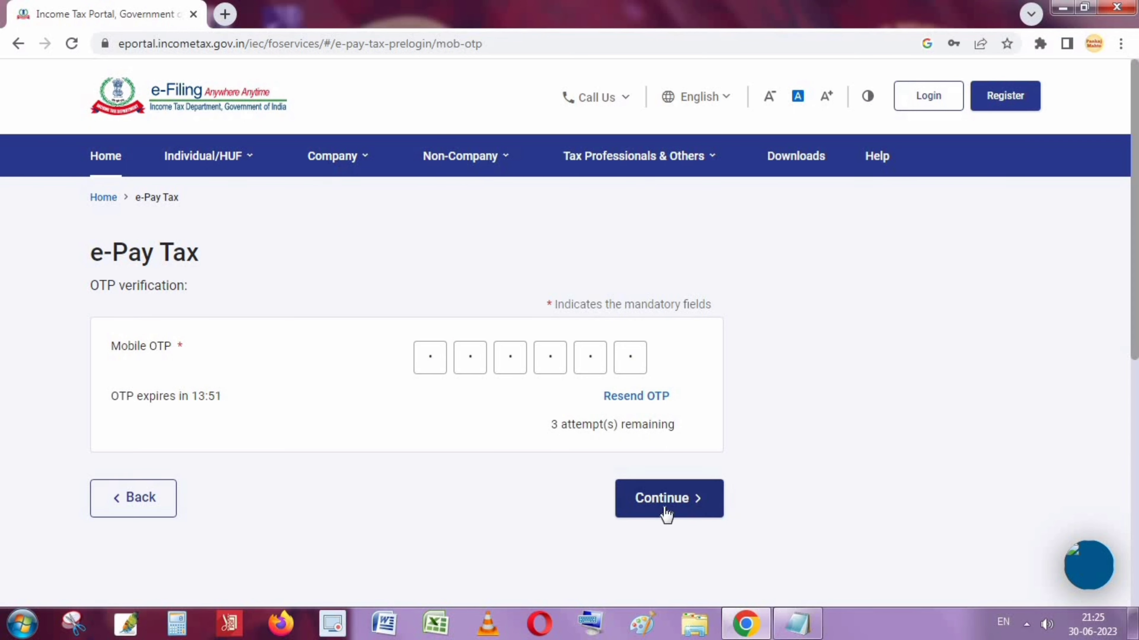
Verify the mobile OTP, dismiss the browser's password prompt, and continue to new payment
left_click(686, 512)
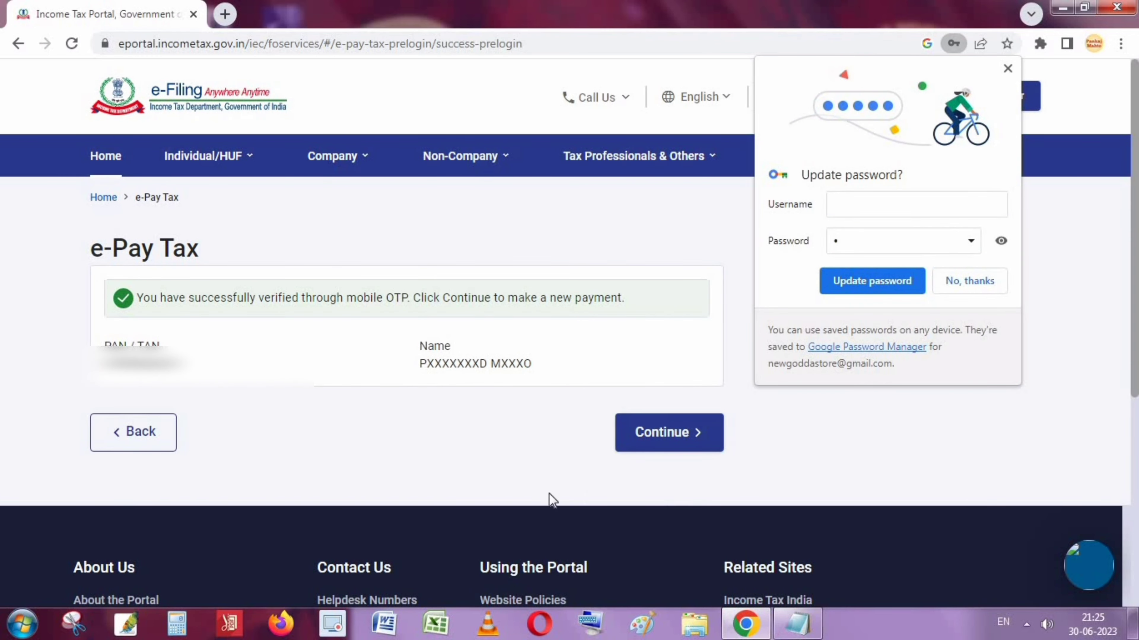
left_click(1009, 70)
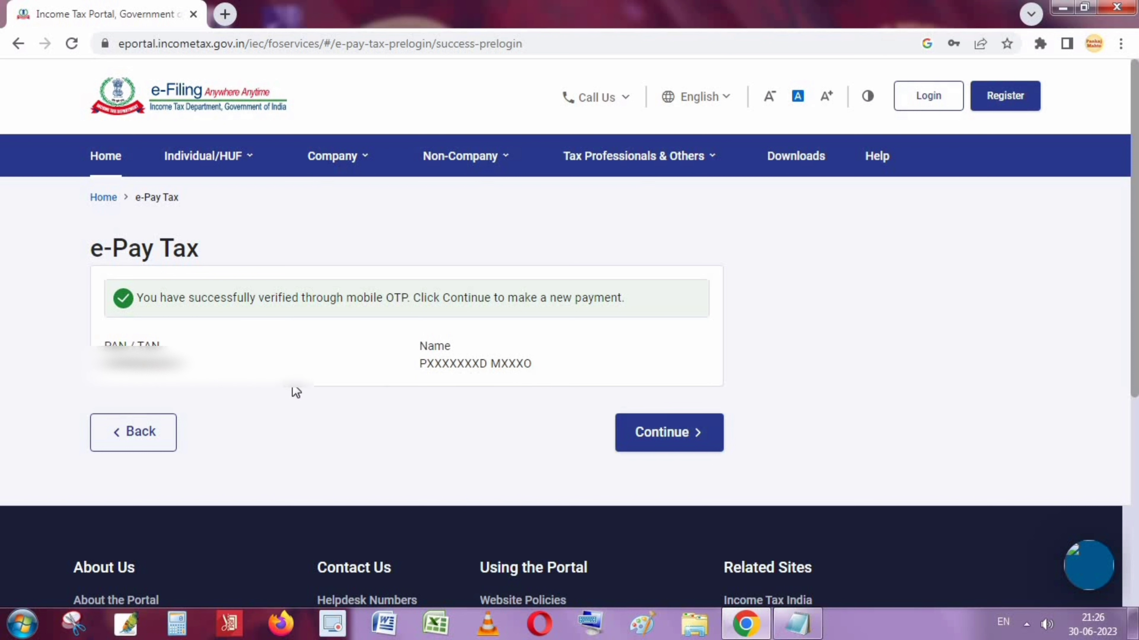
left_click(670, 435)
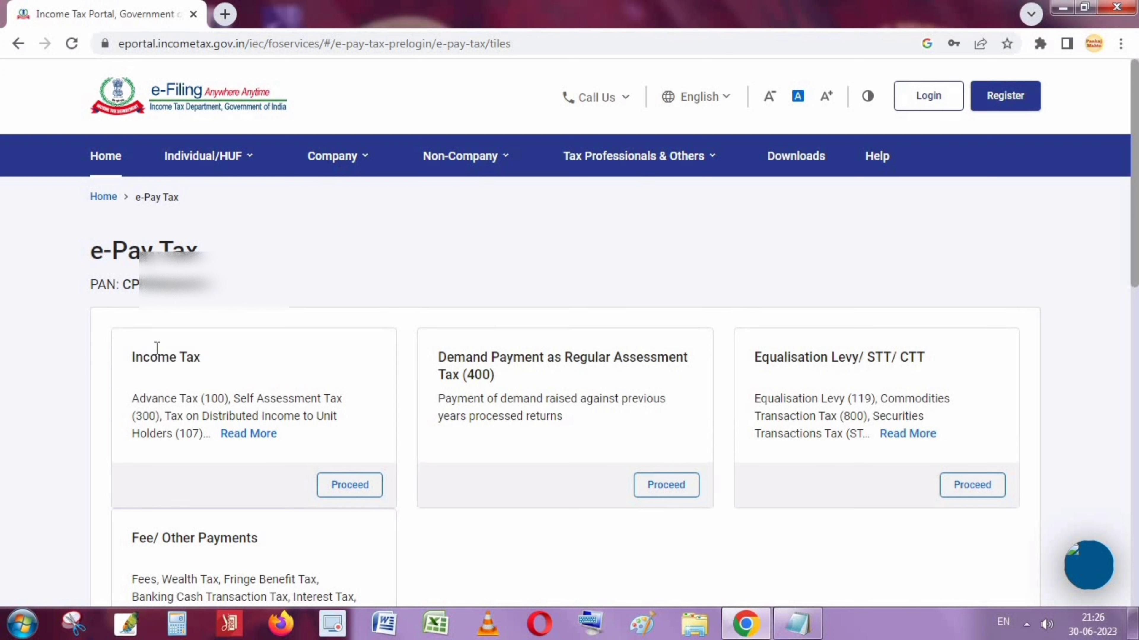
Choose Proceed on the Income Tax tile to begin a new payment
double_click(135, 276)
triple_click(192, 272)
left_click(283, 264)
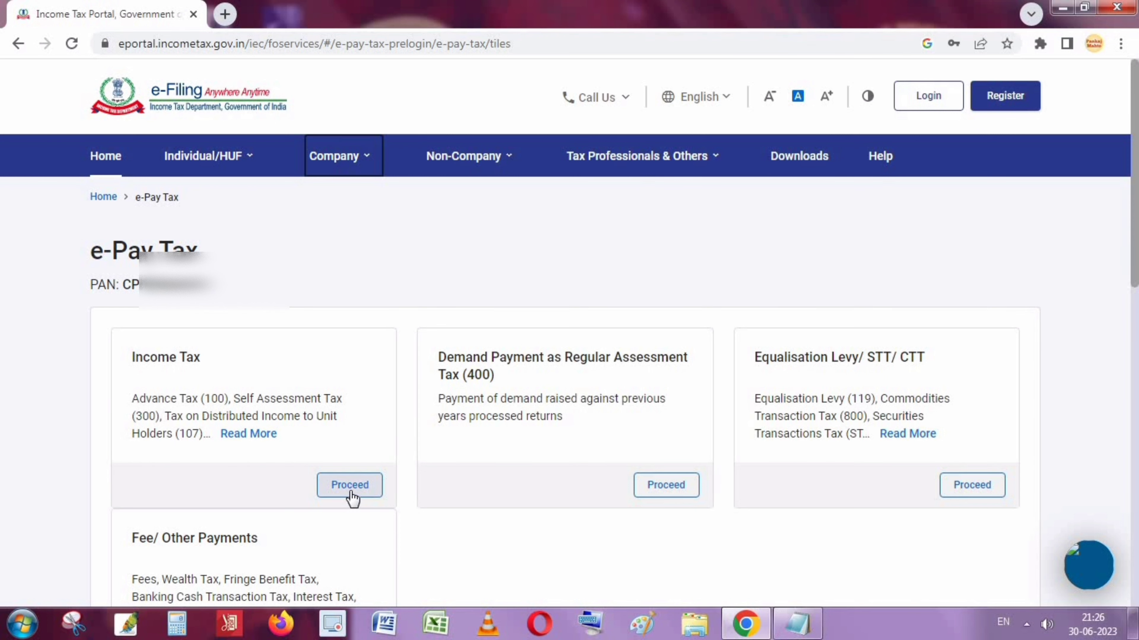
left_click(351, 485)
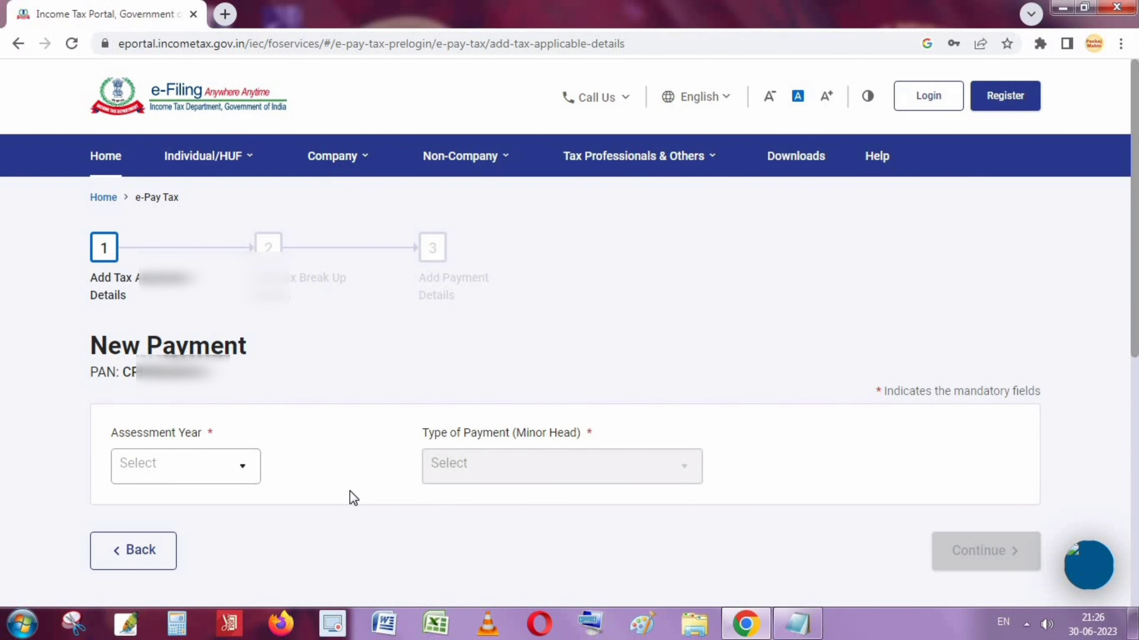
Set Assessment Year 2023-24 and Type of Payment to Other Receipts (500)
left_click(203, 474)
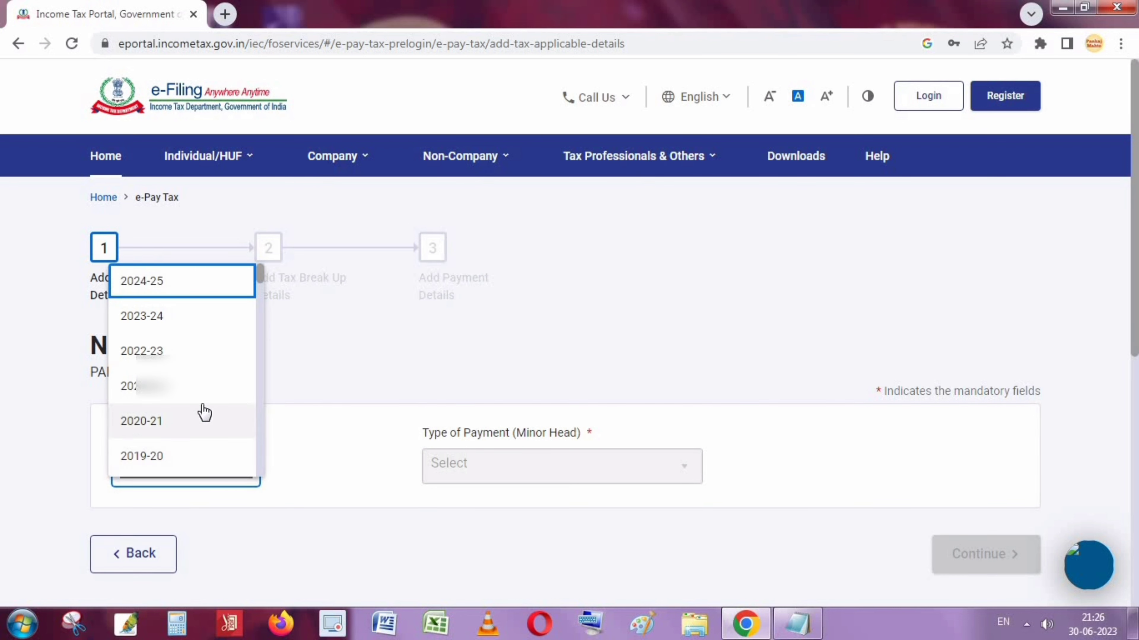
left_click(158, 318)
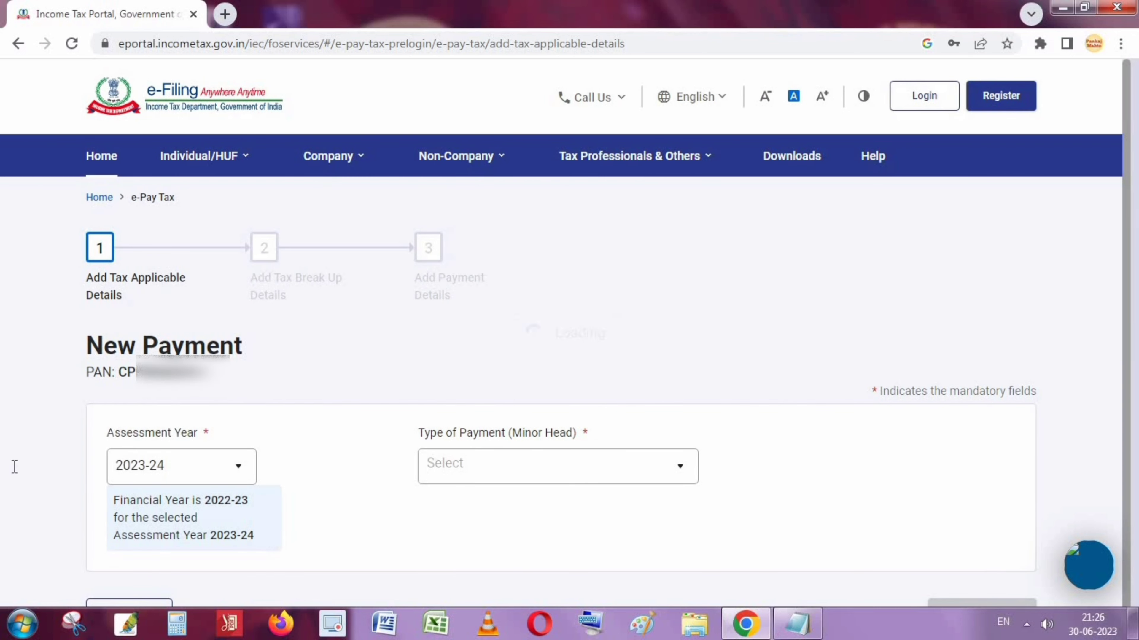
left_click(676, 476)
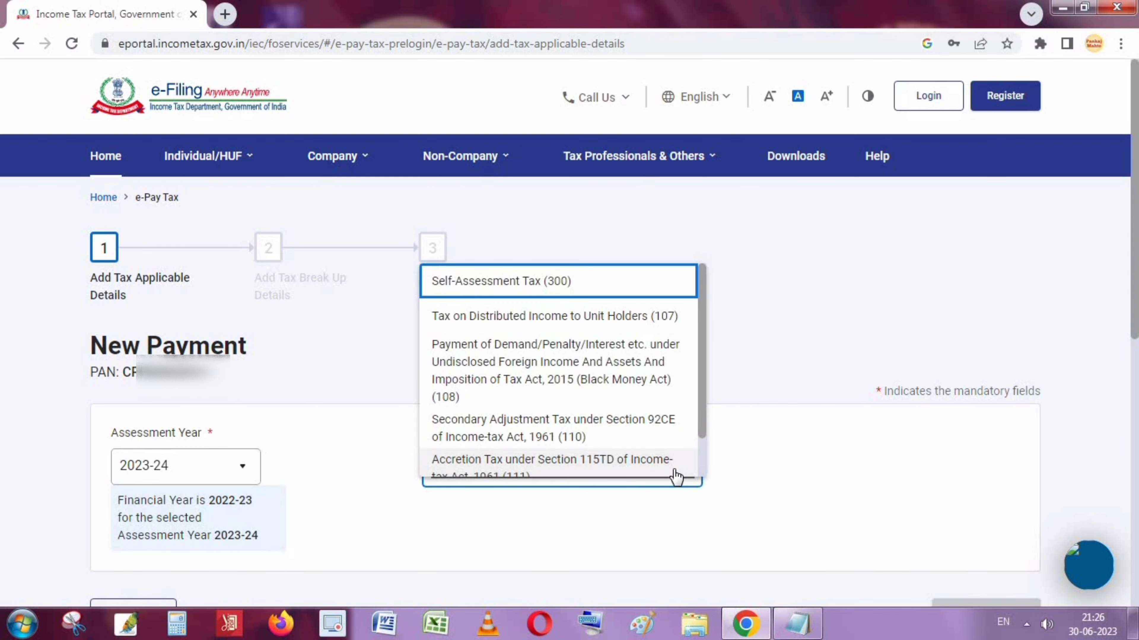
scroll(618, 394, "down", 1)
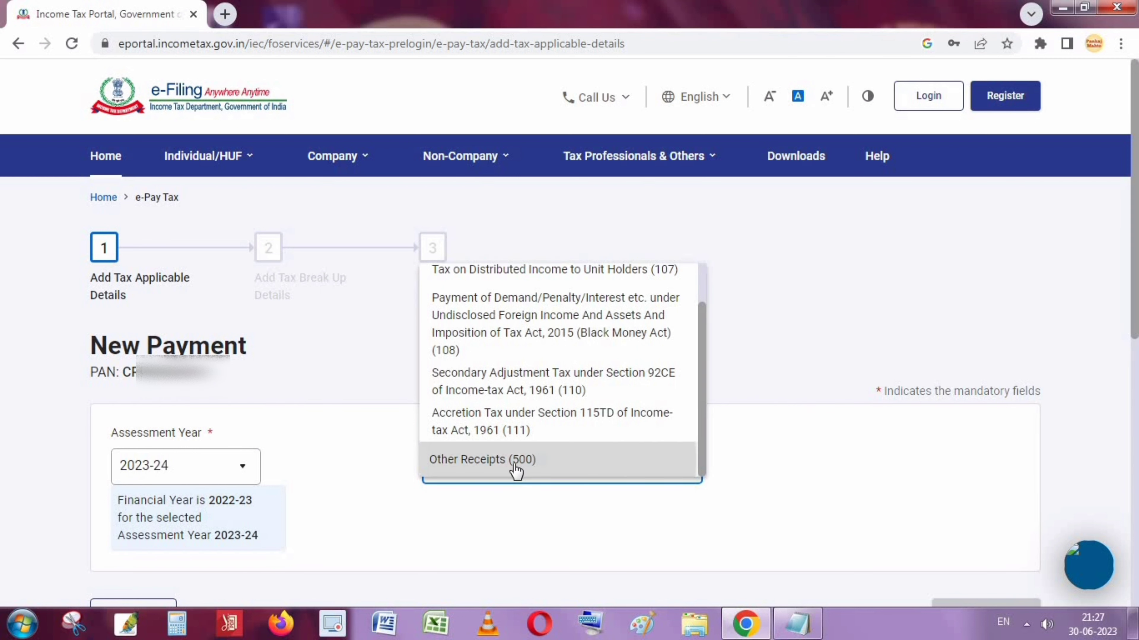
left_click(476, 473)
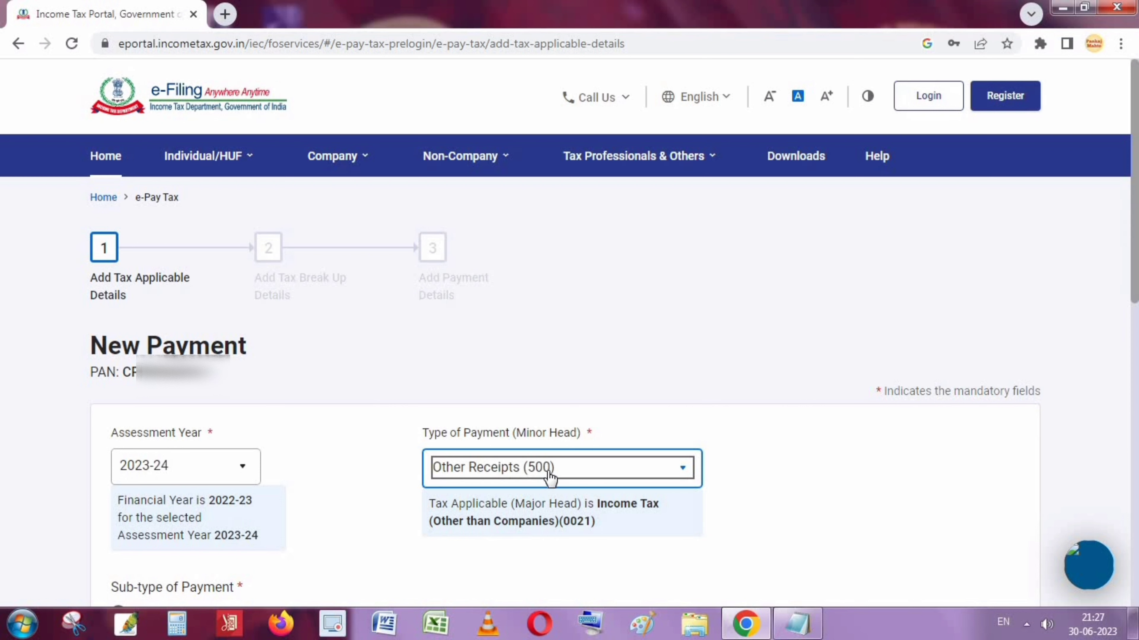
Select 'Fee for delay in linking PAN with Aadhaar' and continue to the tax break-up
left_click(860, 497)
scroll(860, 498, "down", 3)
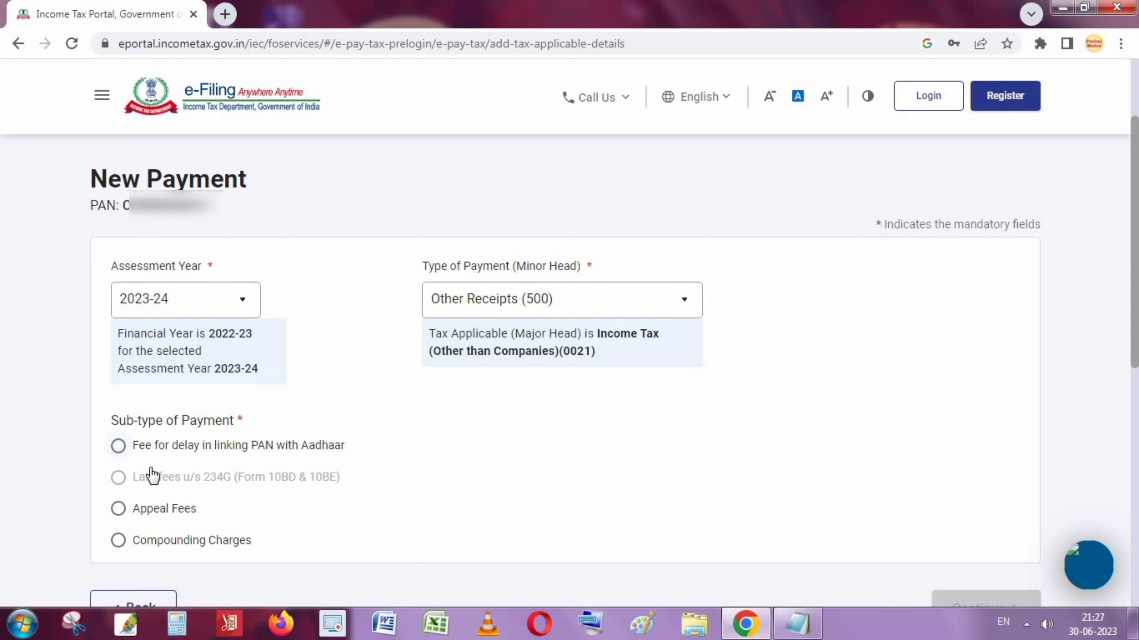
left_click(120, 448)
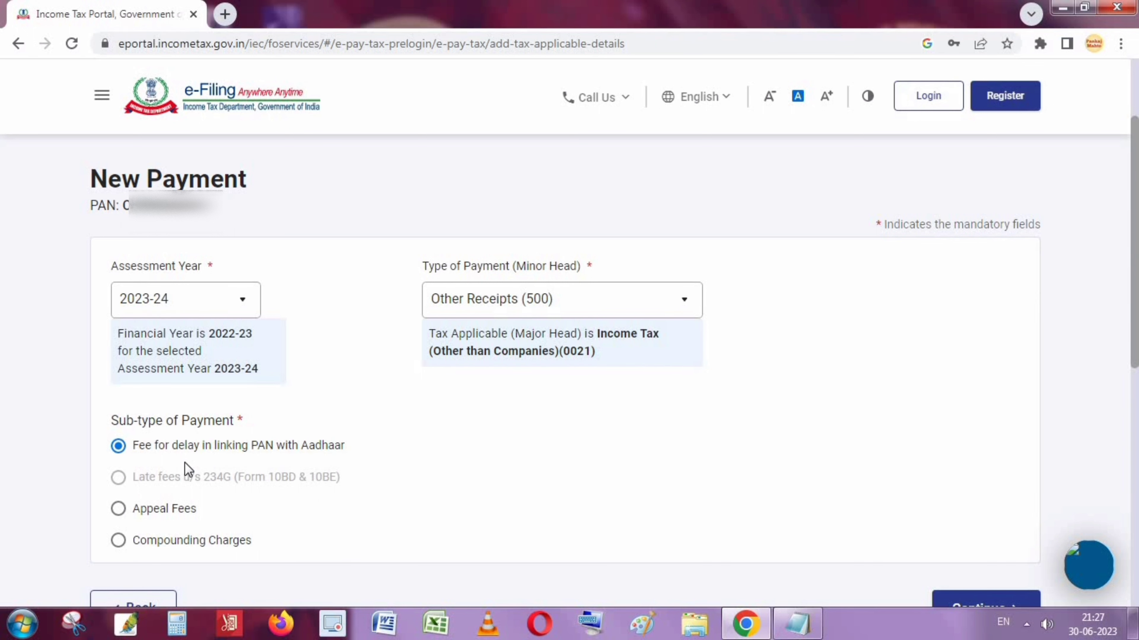
scroll(184, 462, "down", 2)
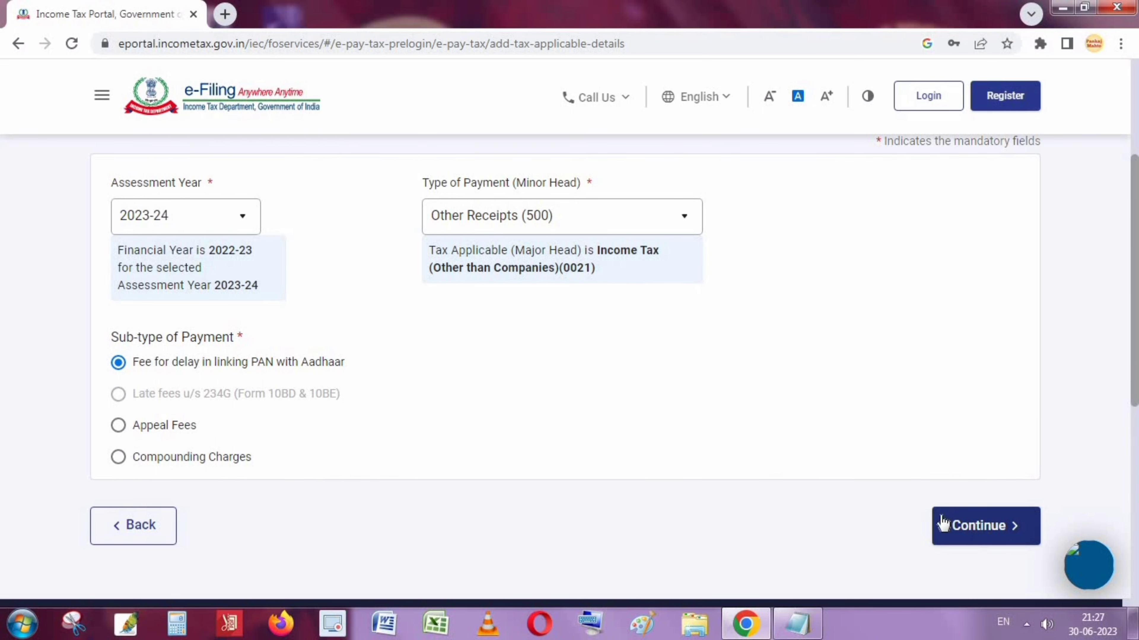
left_click(977, 527)
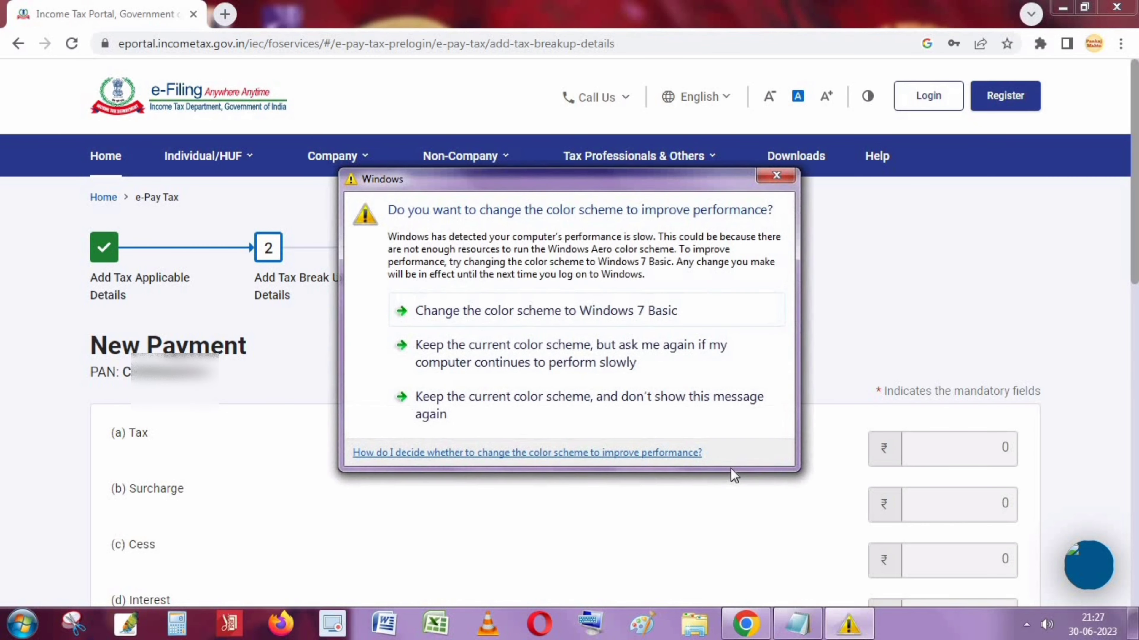
Dismiss the Windows colour-scheme prompt and accept the ₹1,000 tax break-up under Others
left_click(776, 175)
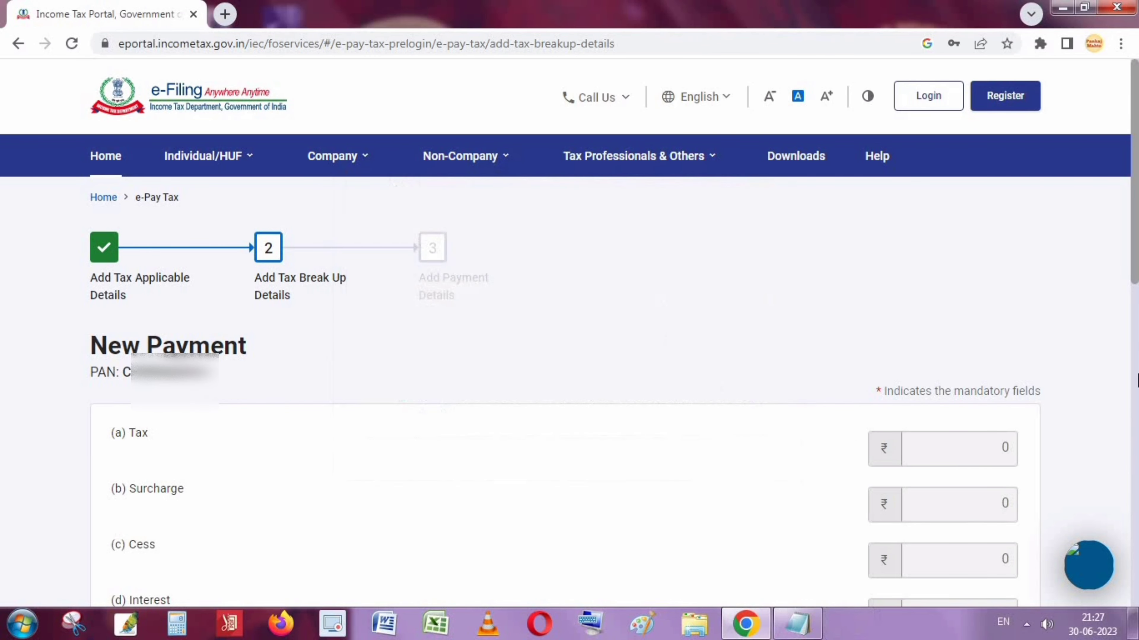
left_click_drag(1133, 220, 1132, 405)
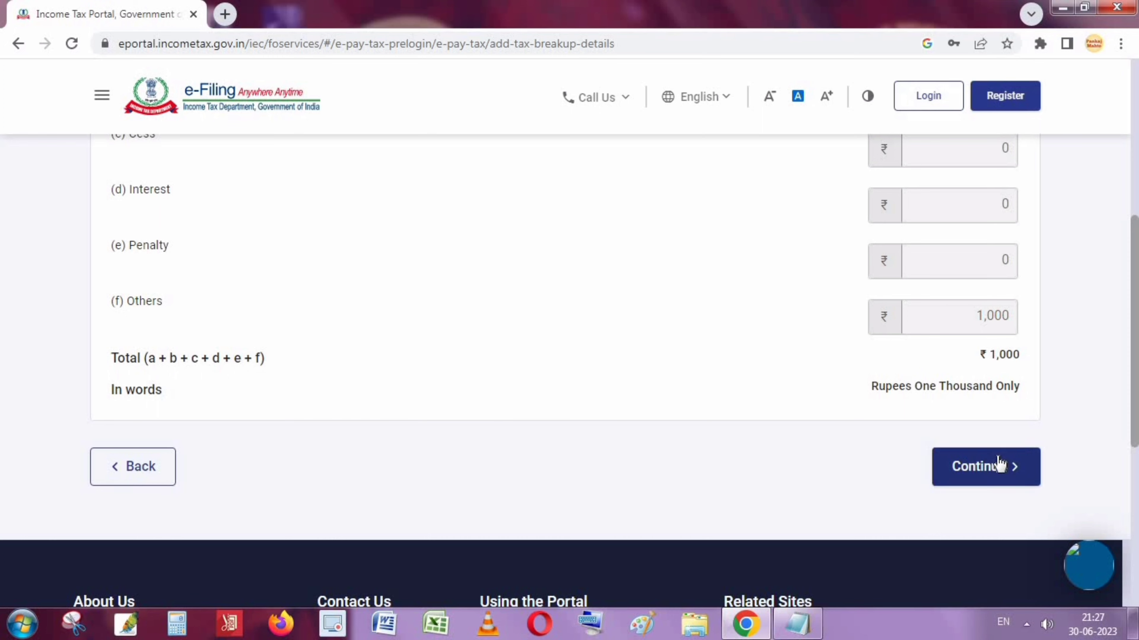
left_click(1006, 464)
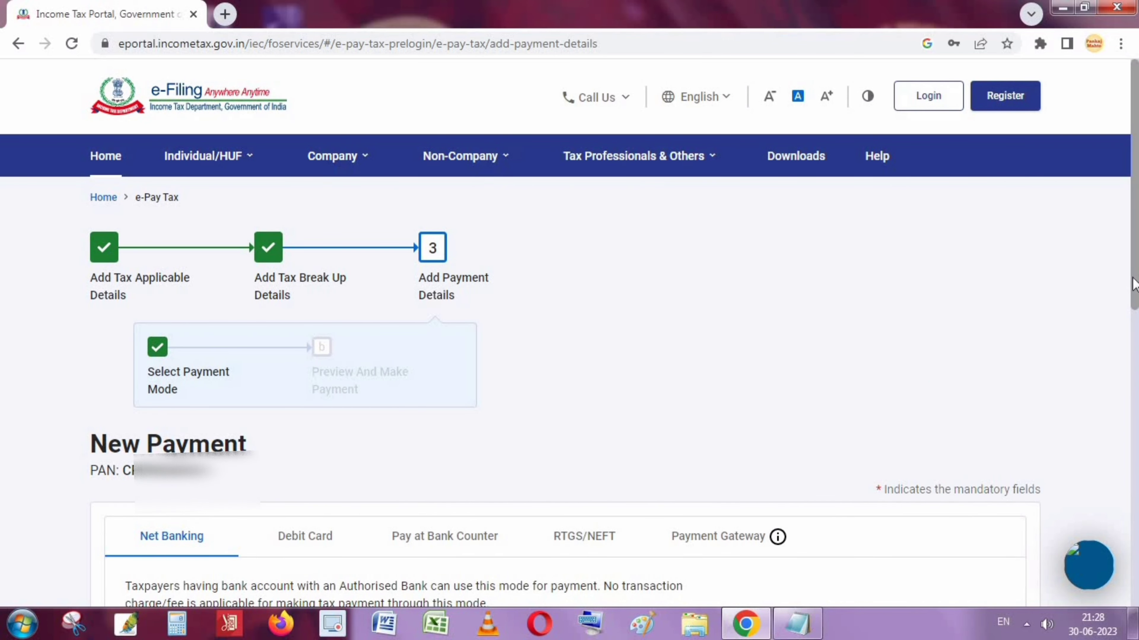
After viewing the other payment modes, pay through Payment Gateway with HDFC Bank and continue
left_click_drag(1134, 285, 1136, 346)
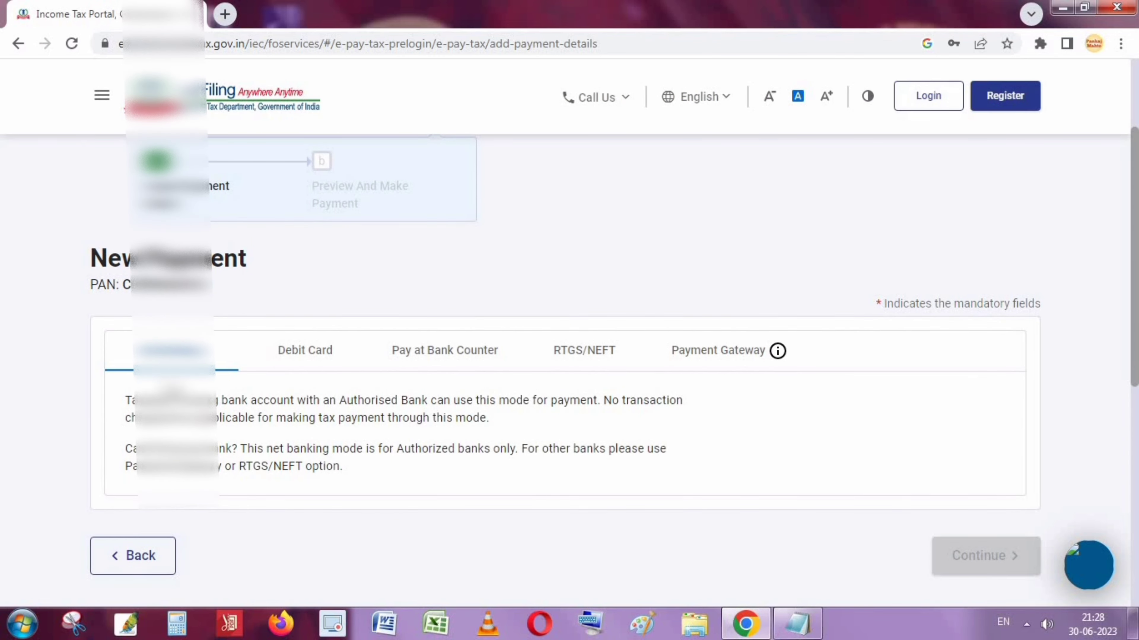
left_click(331, 366)
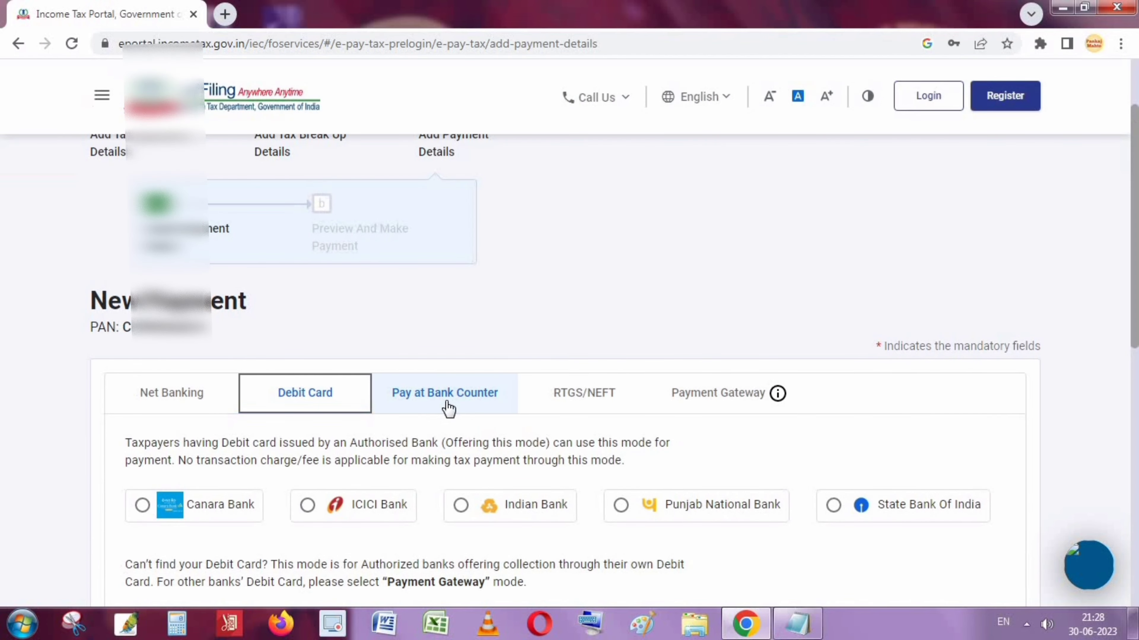
left_click(462, 406)
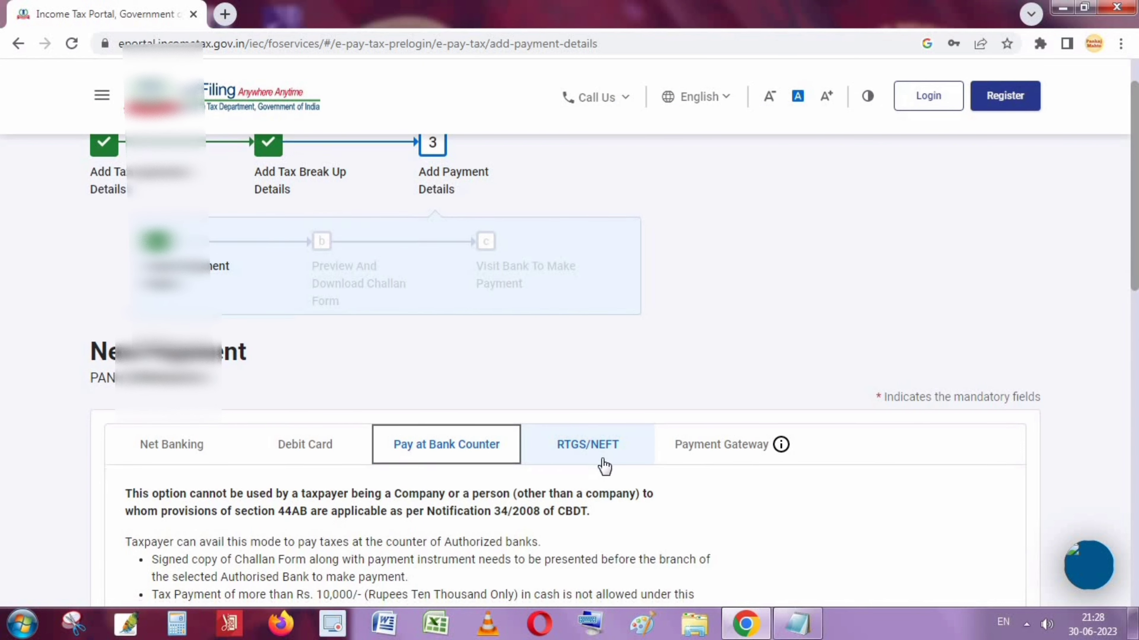
scroll(603, 462, "down", 3)
left_click(598, 292)
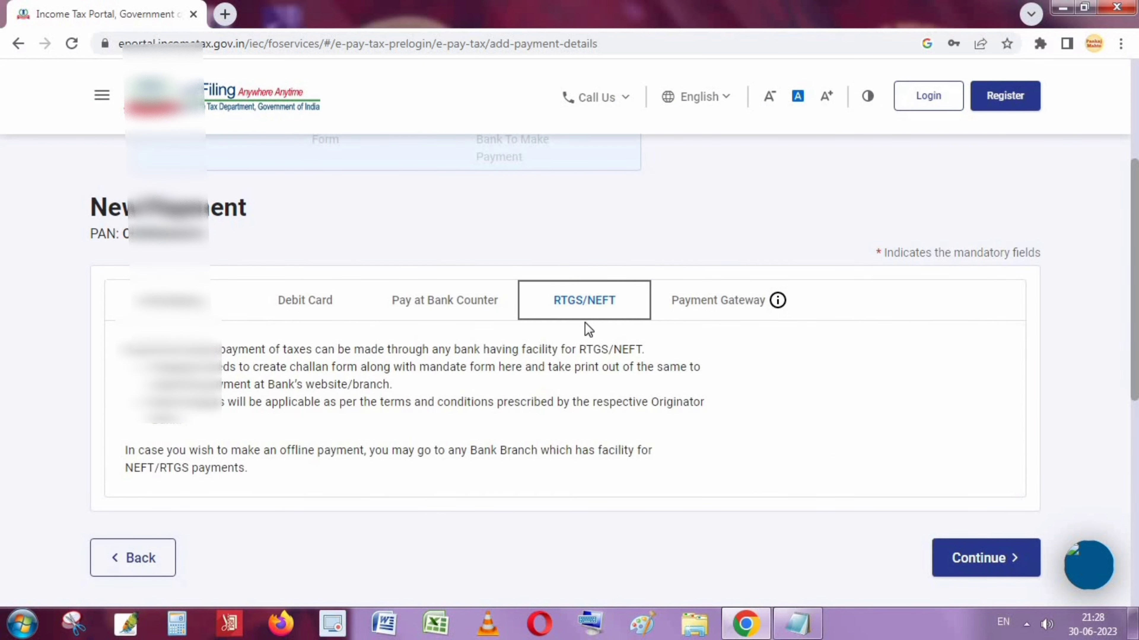
left_click(756, 309)
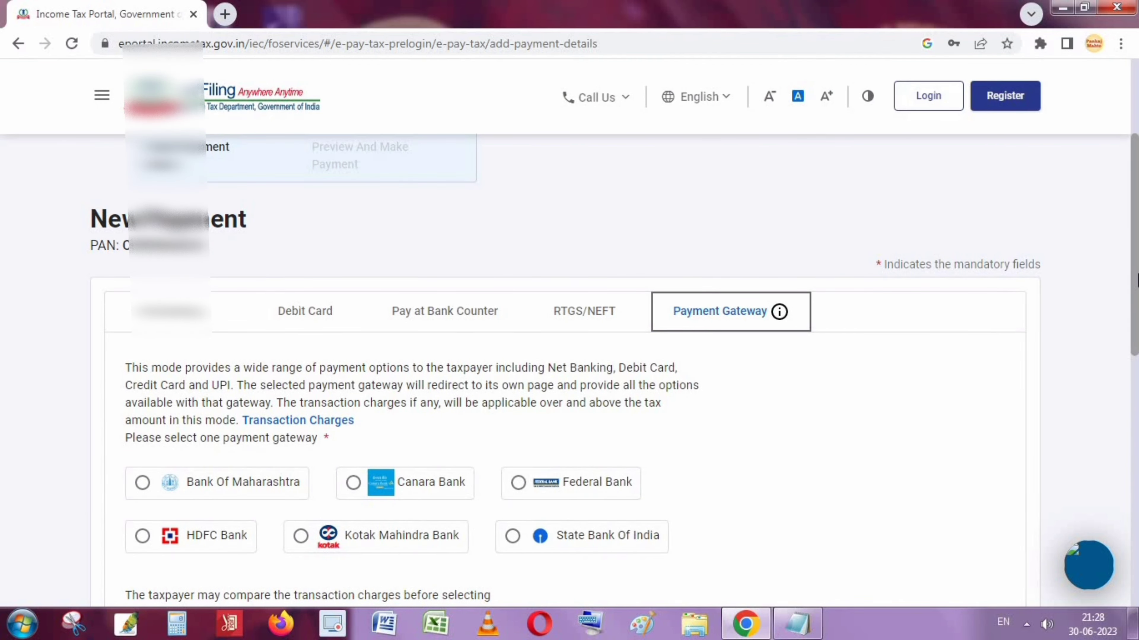
left_click_drag(1136, 281, 1133, 321)
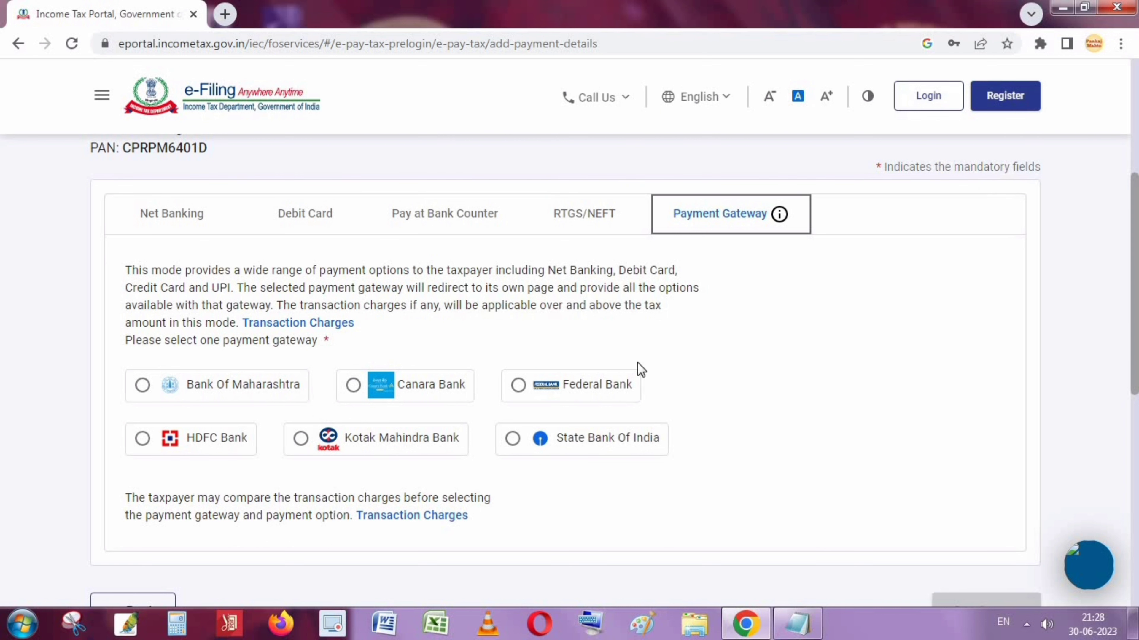
scroll(658, 464, "down", 2)
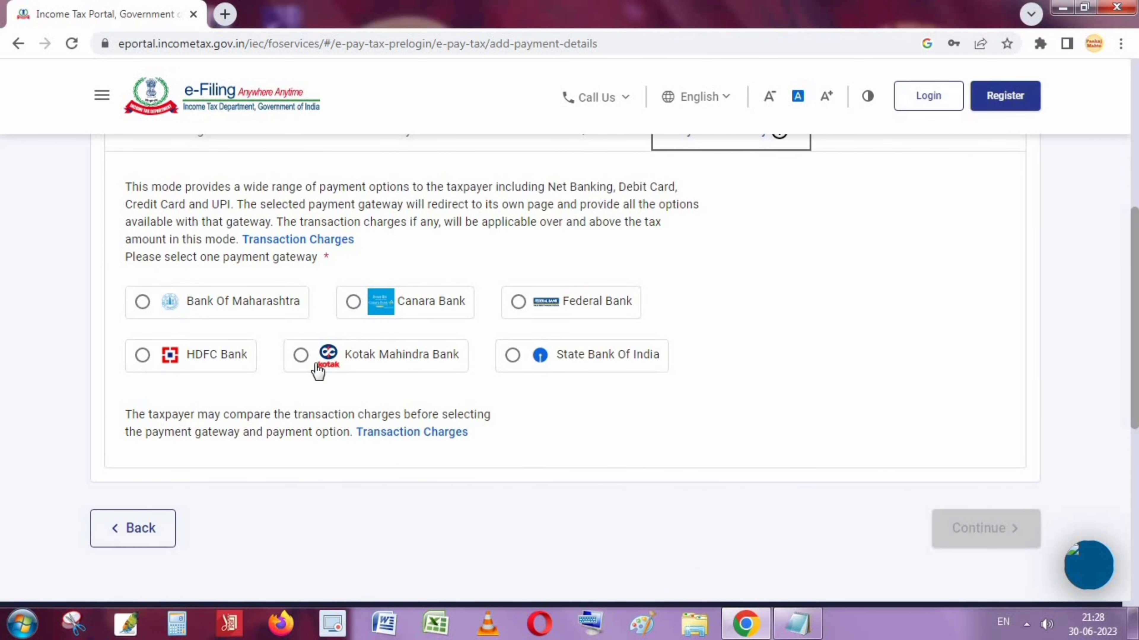
left_click(141, 357)
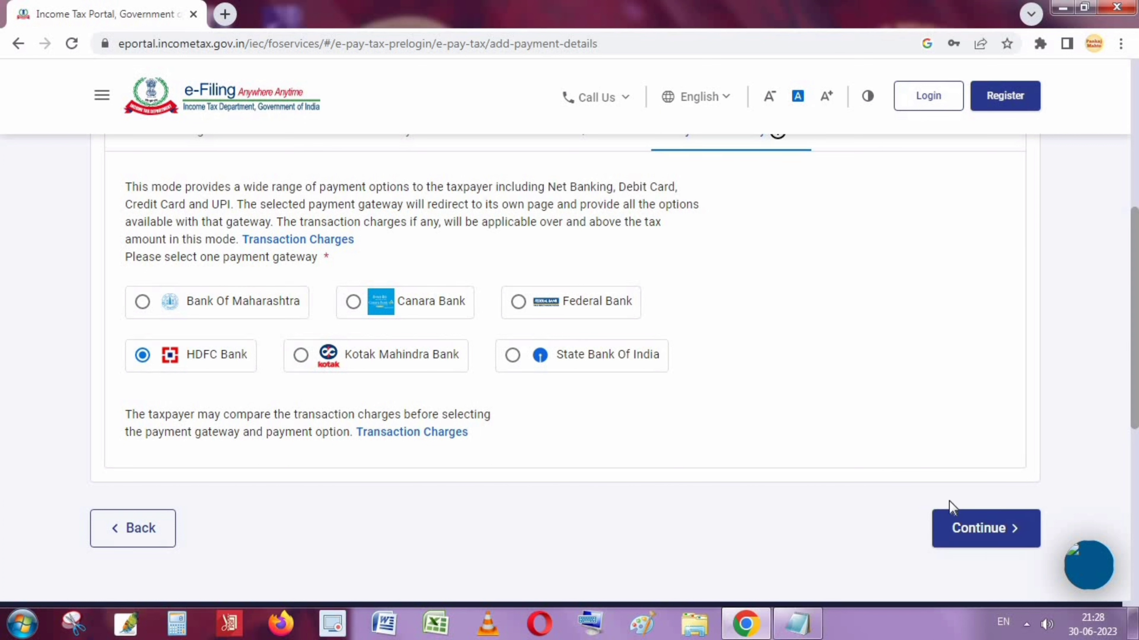
left_click(992, 534)
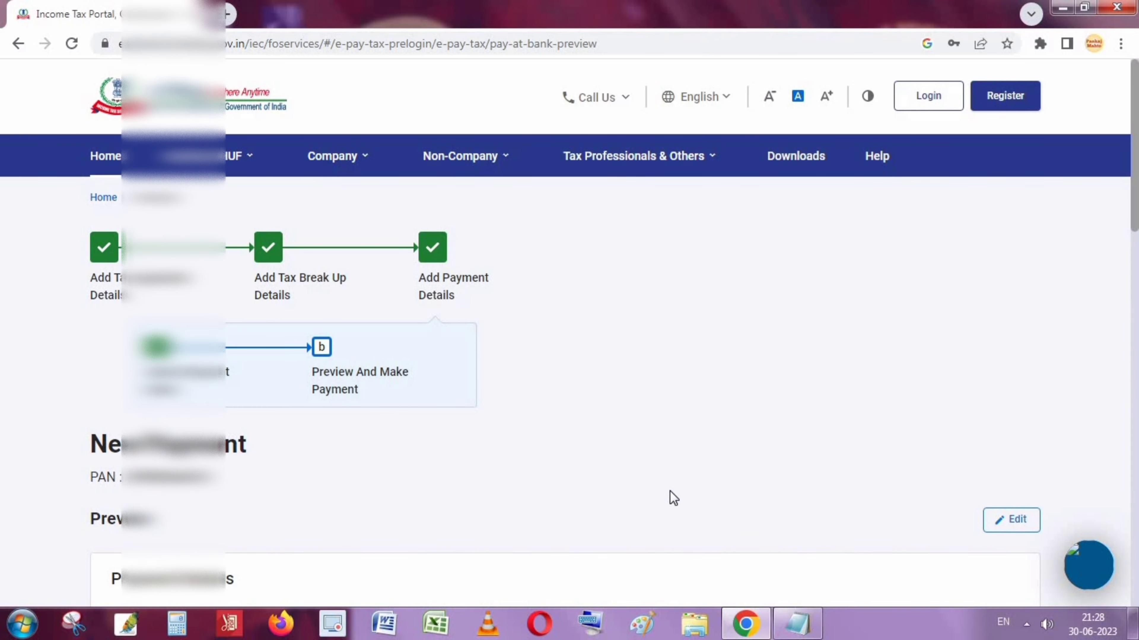
Review the preview: AY 2023-24, Other Receipts (500), HDFC Bank gateway, ₹1,000 total
scroll(670, 490, "down", 3)
scroll(669, 491, "down", 2)
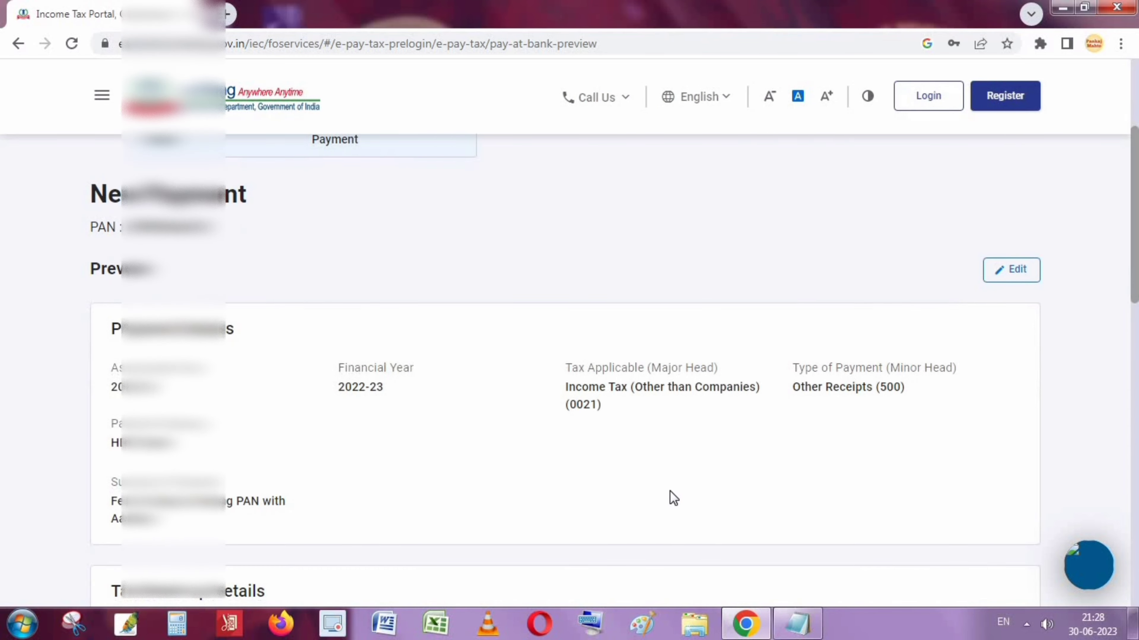
scroll(670, 490, "down", 2)
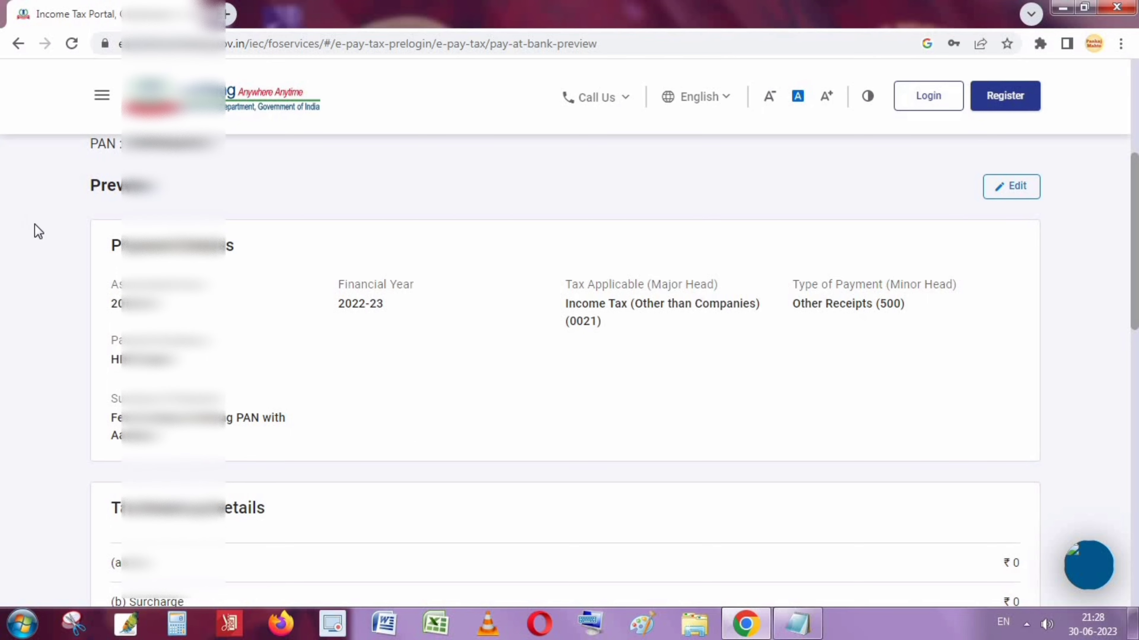
scroll(91, 236, "down", 2)
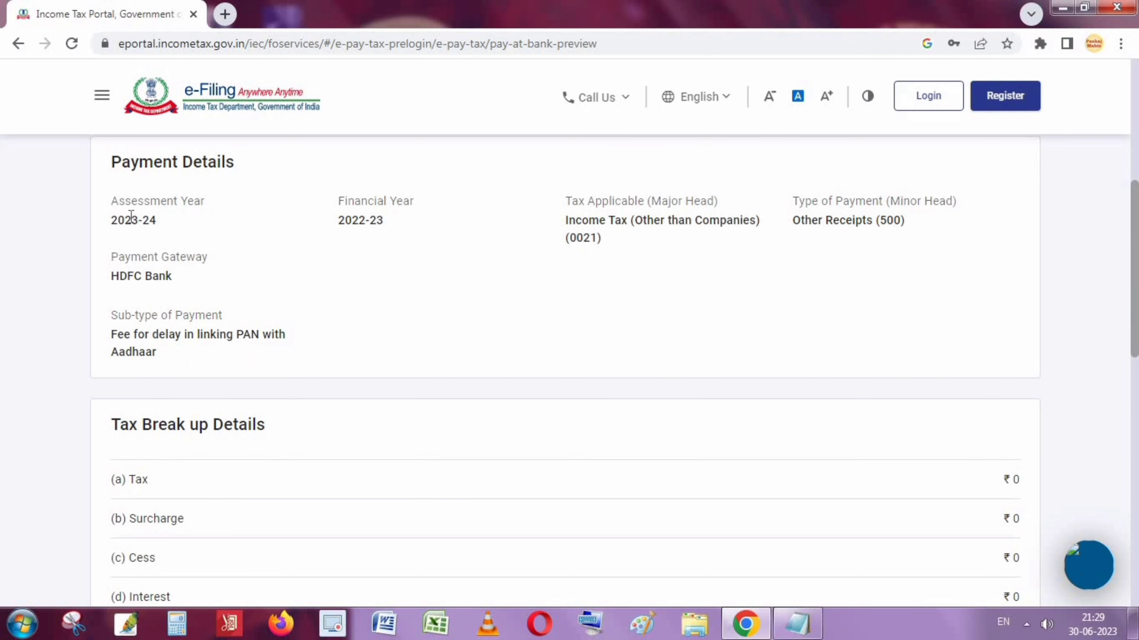
left_click_drag(117, 204, 490, 463)
scroll(574, 461, "down", 6)
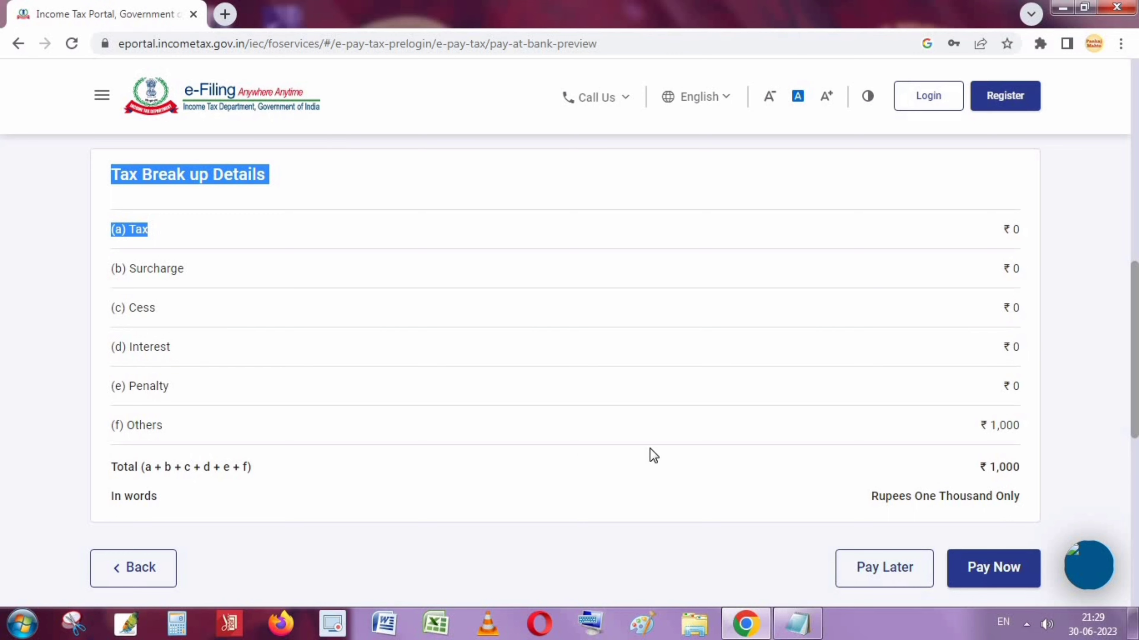
scroll(654, 455, "down", 3)
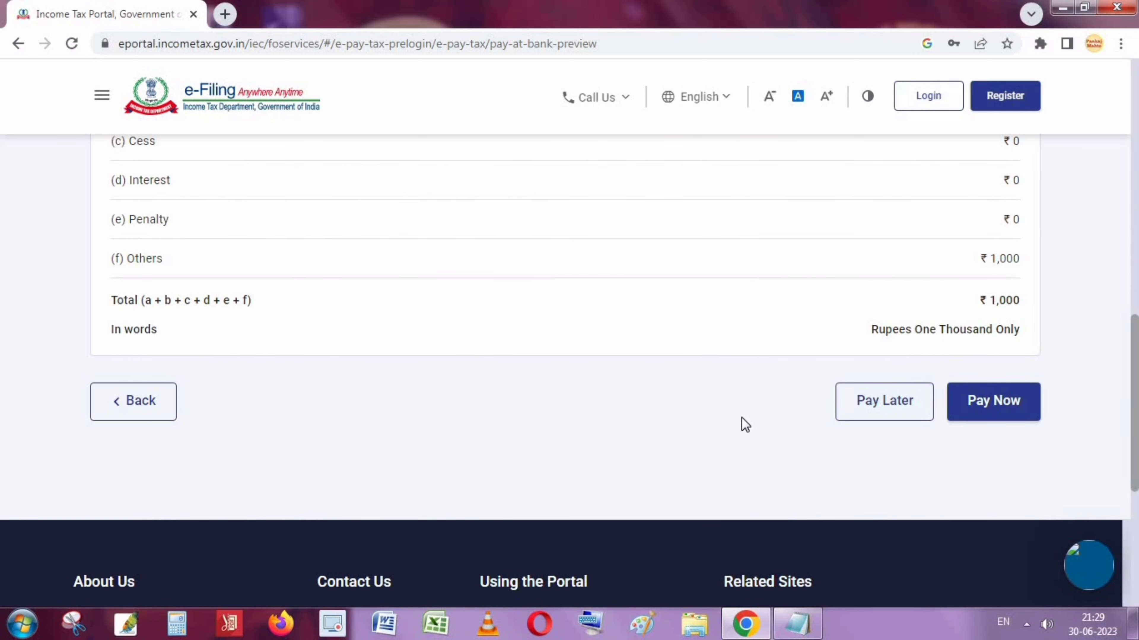
Choose Pay Now, agree to the terms and conditions, and submit the ₹1,000 challan to the bank
left_click(1004, 410)
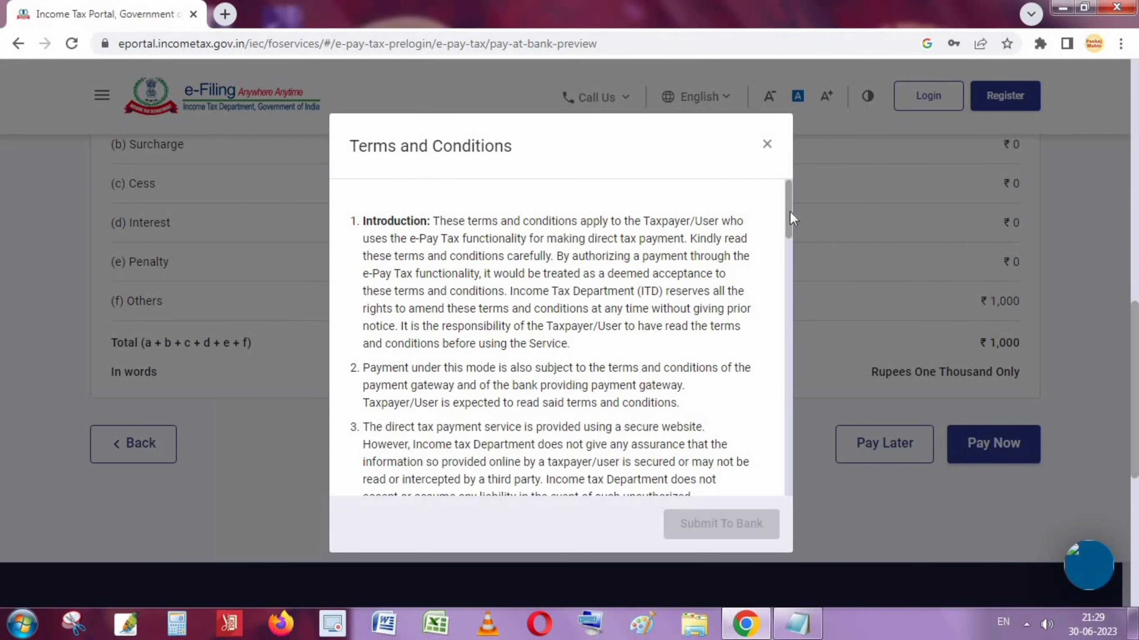
left_click_drag(786, 210, 751, 494)
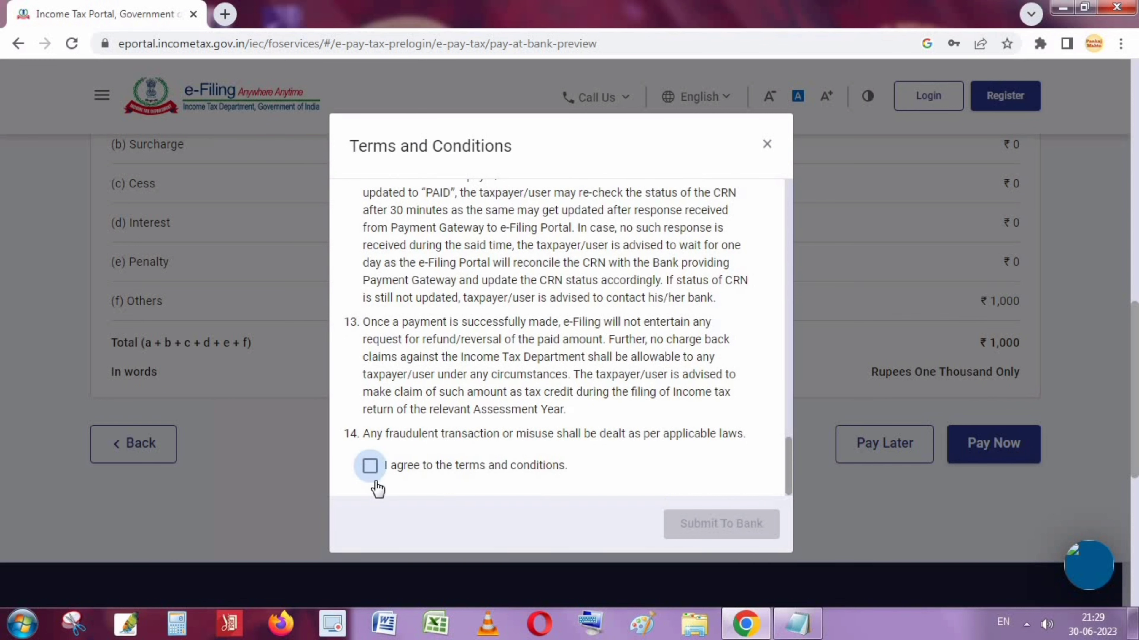
left_click(371, 466)
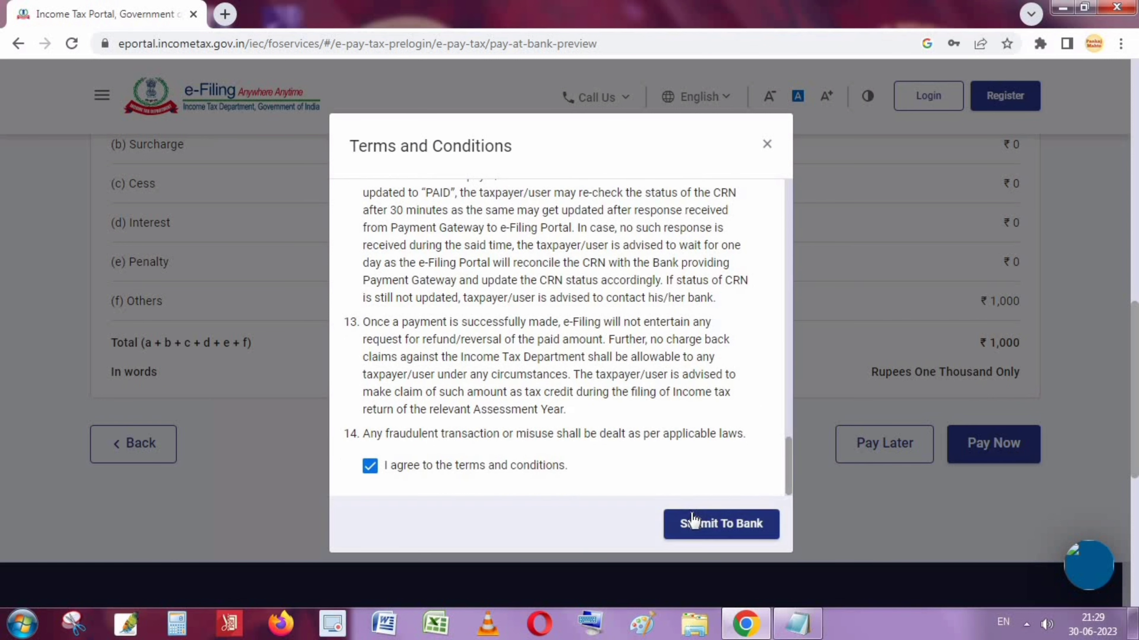
left_click(371, 468)
left_click(371, 468)
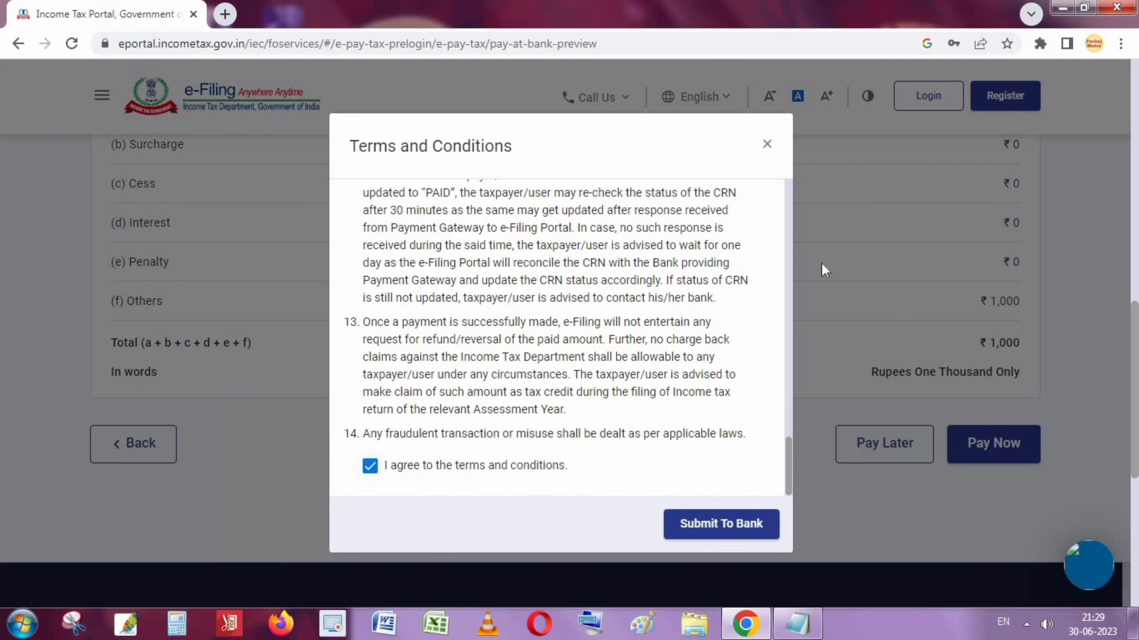
left_click(744, 525)
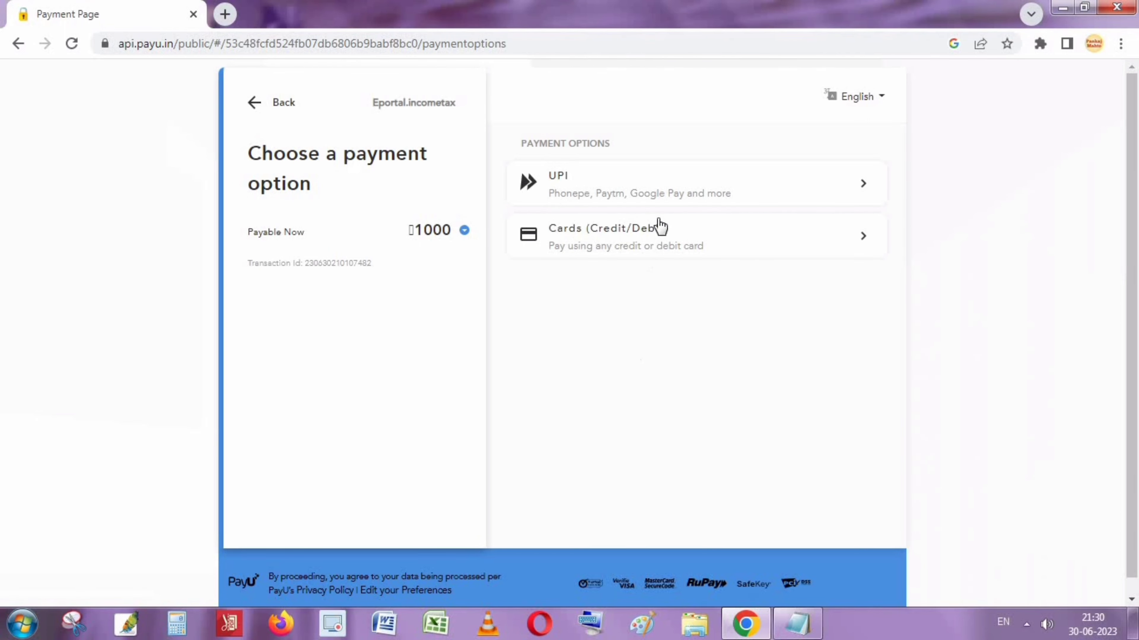
Pick UPI for the ₹1000 payment and choose Pay by UPI ID / UPI Number
left_click(591, 186)
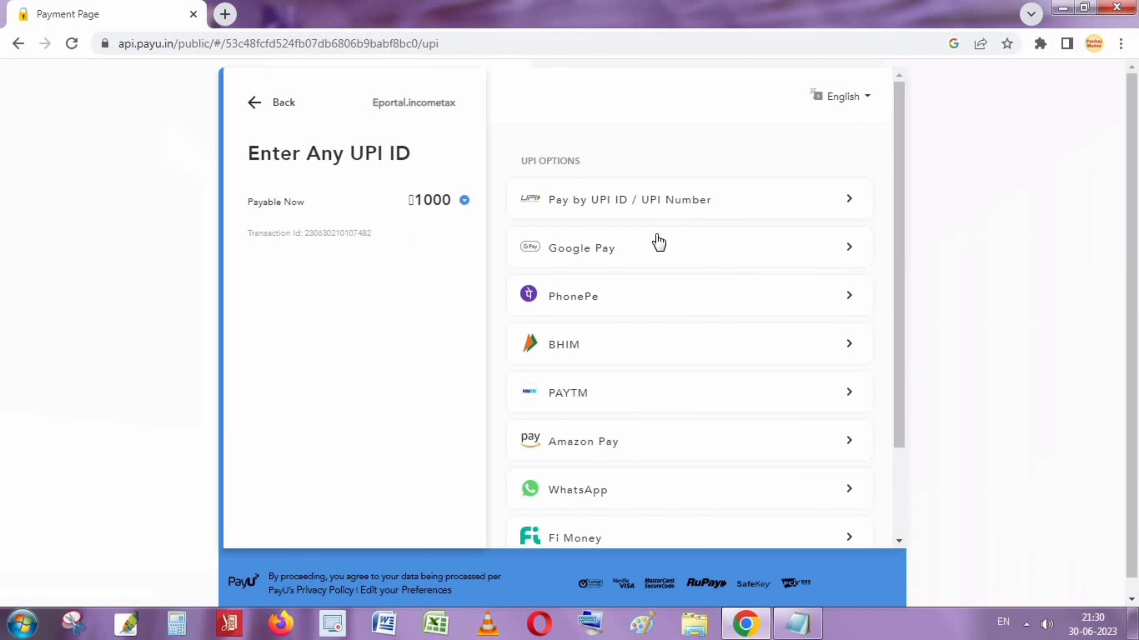
scroll(659, 251, "down", 2)
scroll(677, 305, "down", 2)
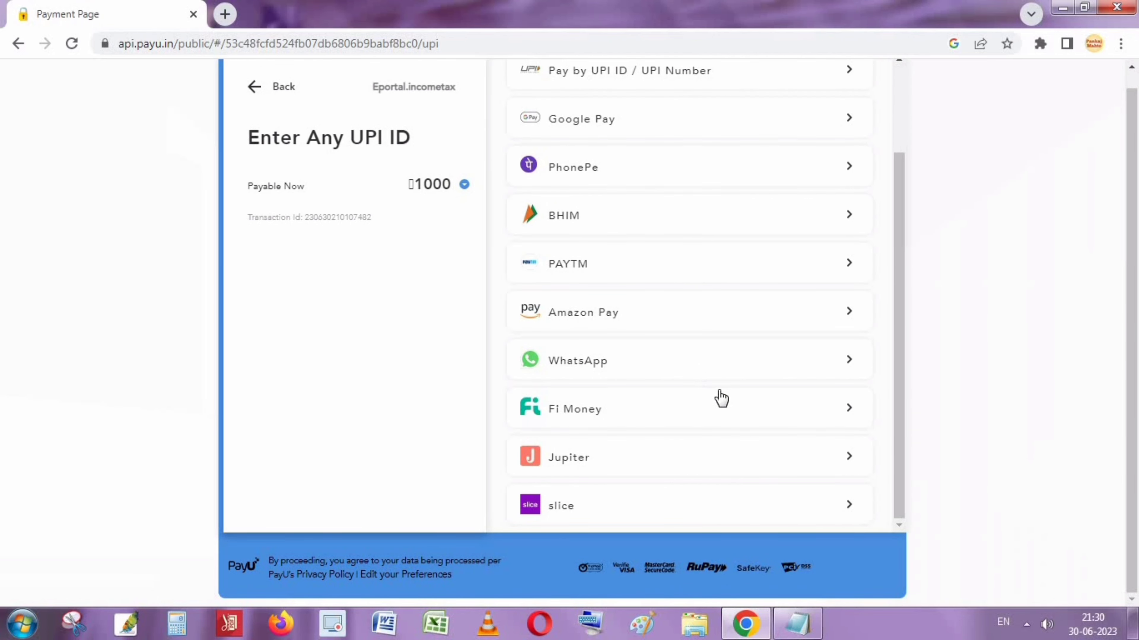
scroll(656, 401, "up", 2)
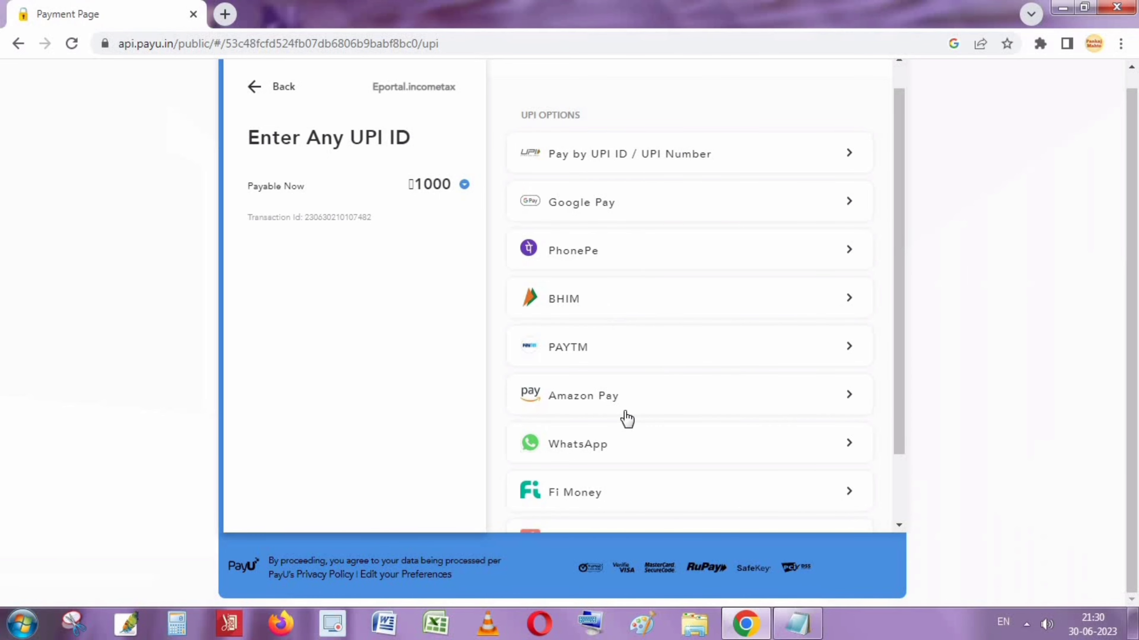
scroll(608, 480, "down", 2)
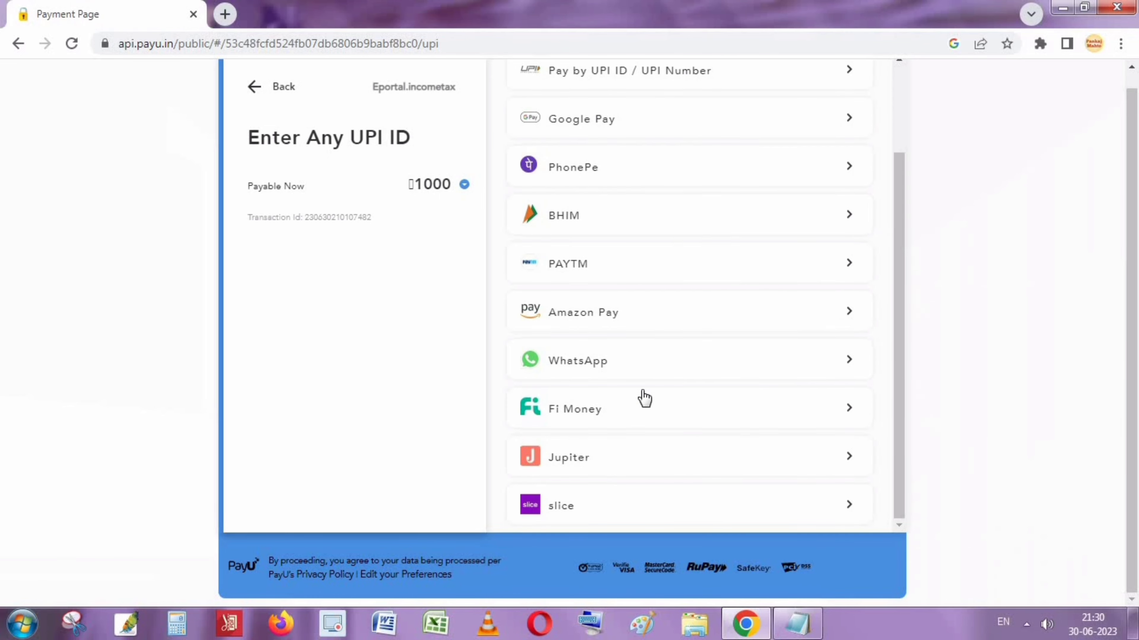
scroll(670, 316, "up", 2)
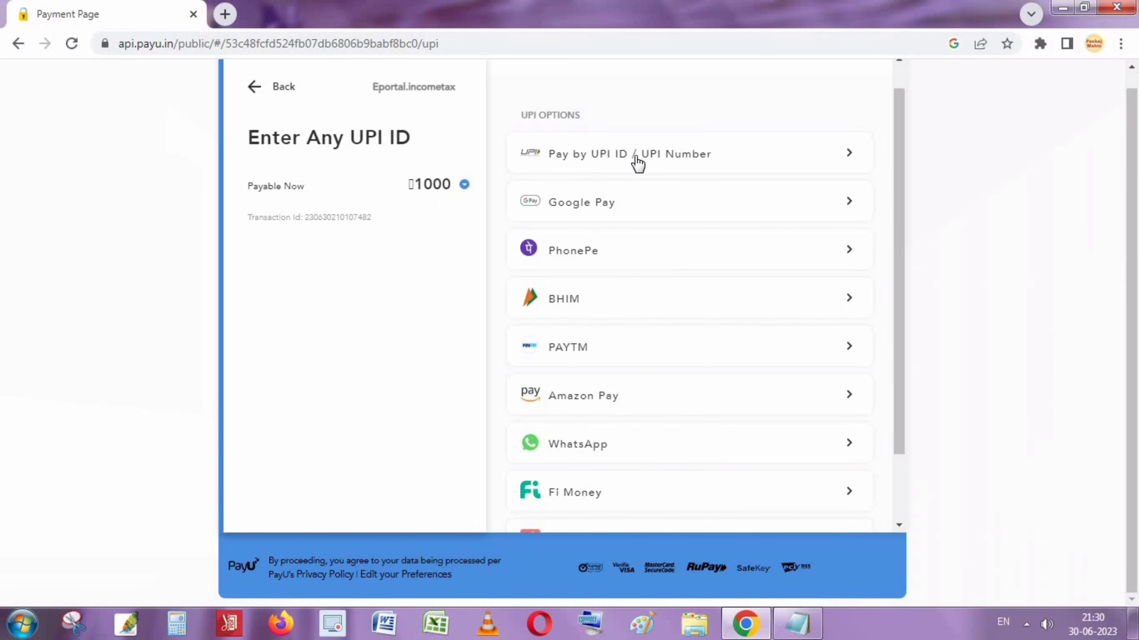
left_click(658, 159)
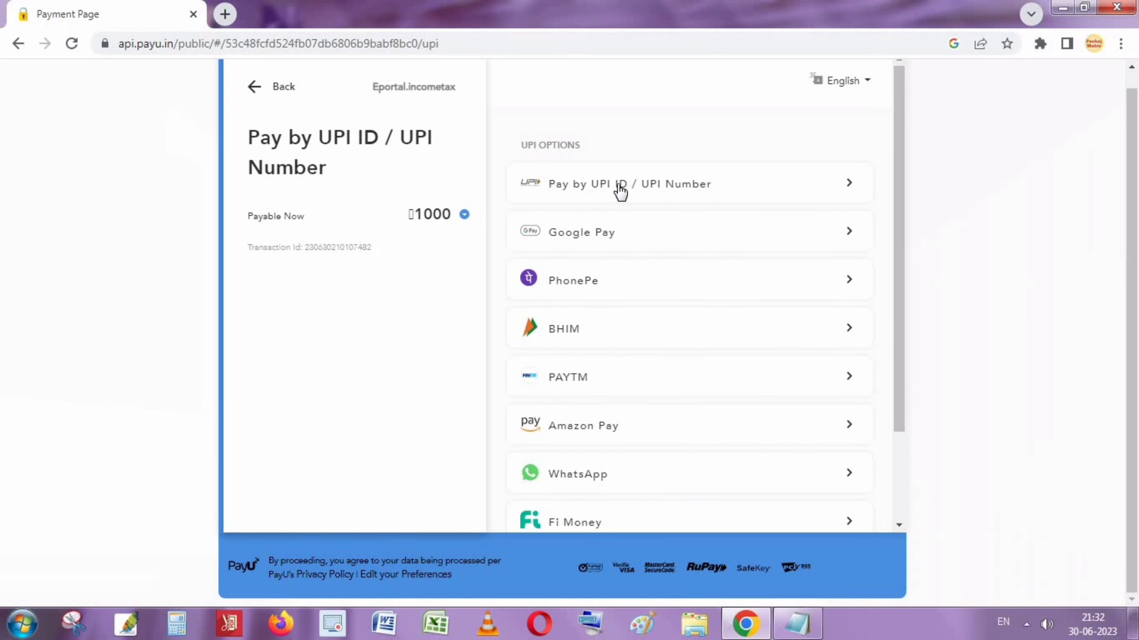
Enter the payer's UPI ID and verify it
left_click(674, 206)
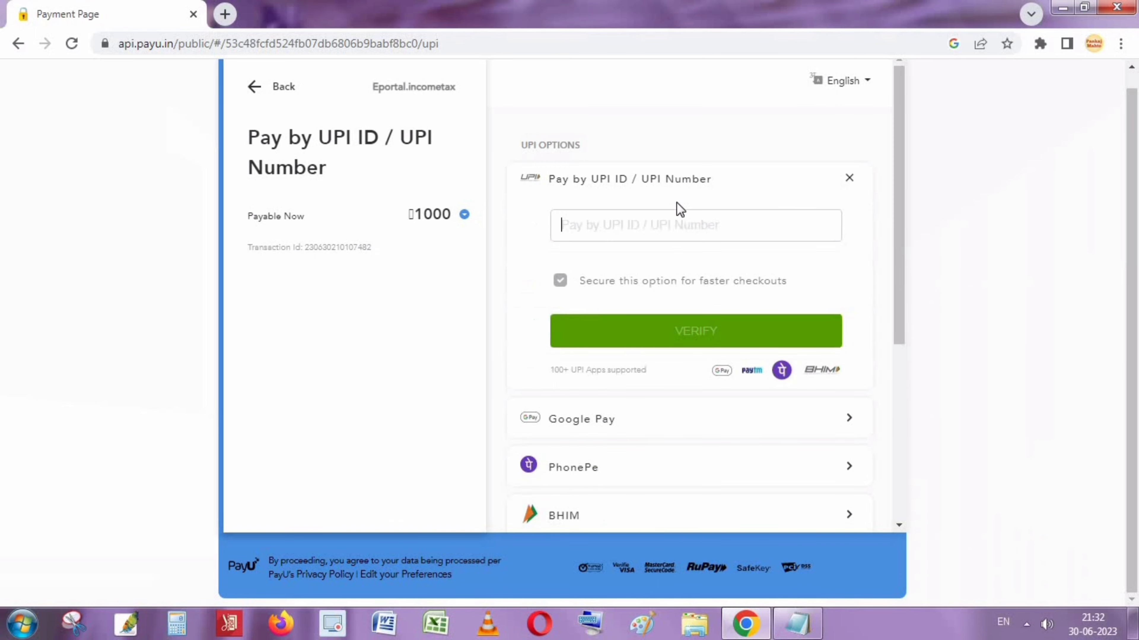
left_click(685, 238)
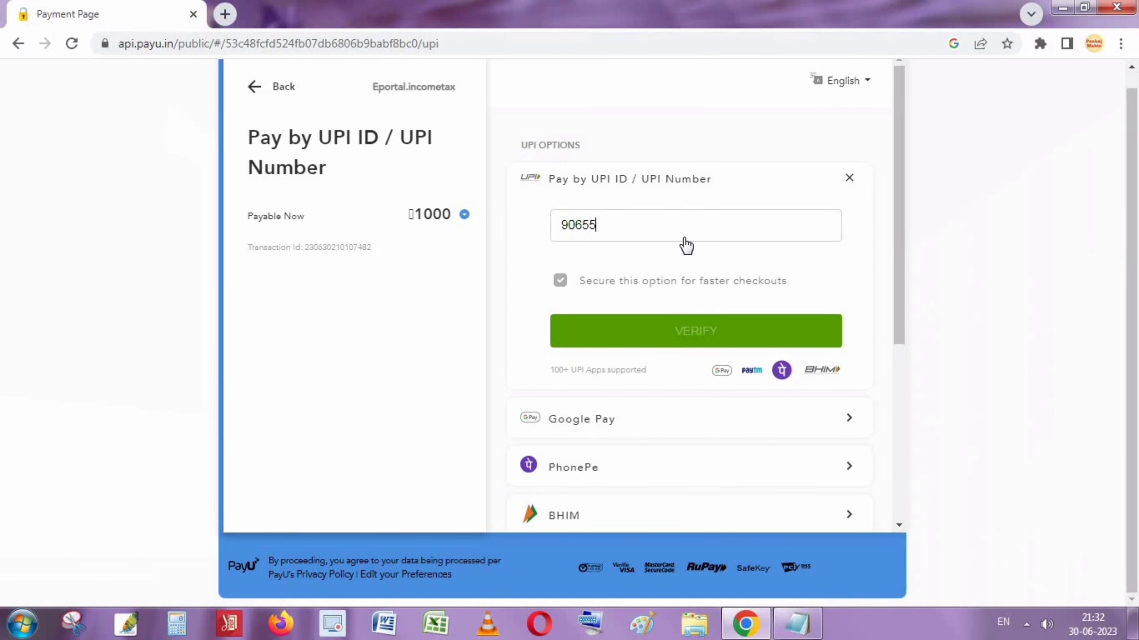
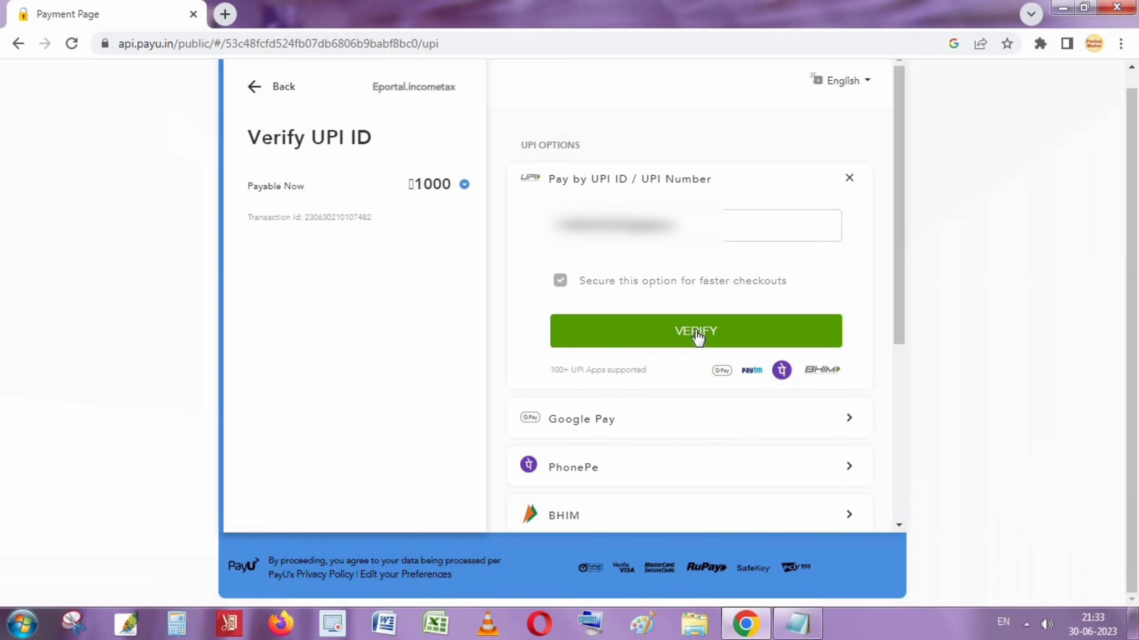
left_click(698, 335)
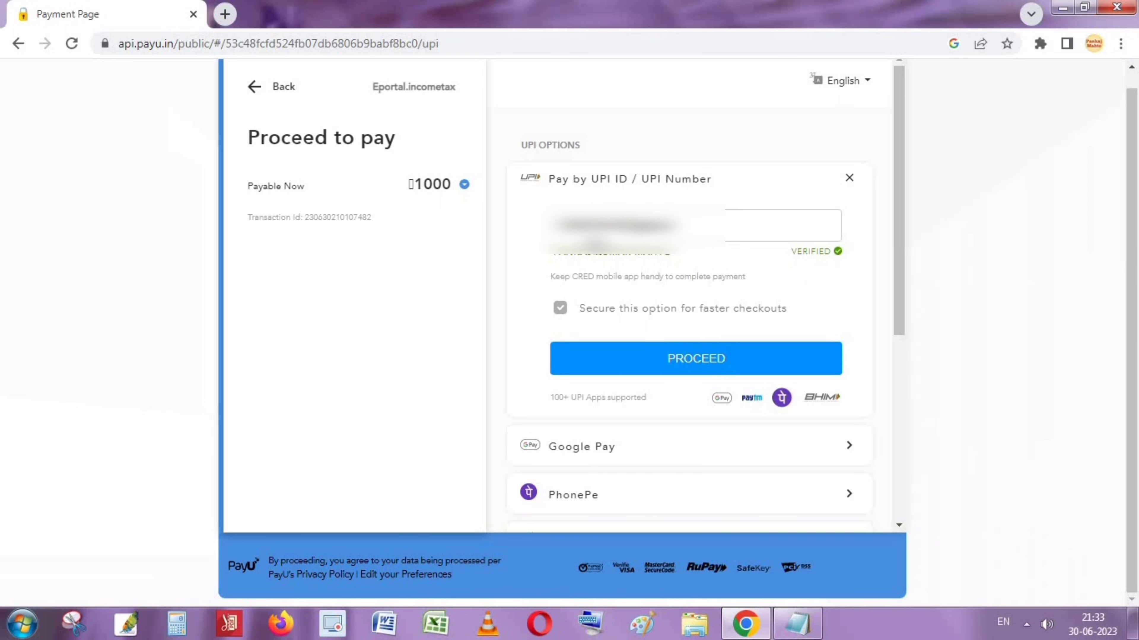
Check the verified account-holder name and proceed with the ₹1000 UPI payment request
triple_click(596, 252)
left_click(794, 259)
triple_click(824, 258)
left_click(839, 267)
left_click(715, 364)
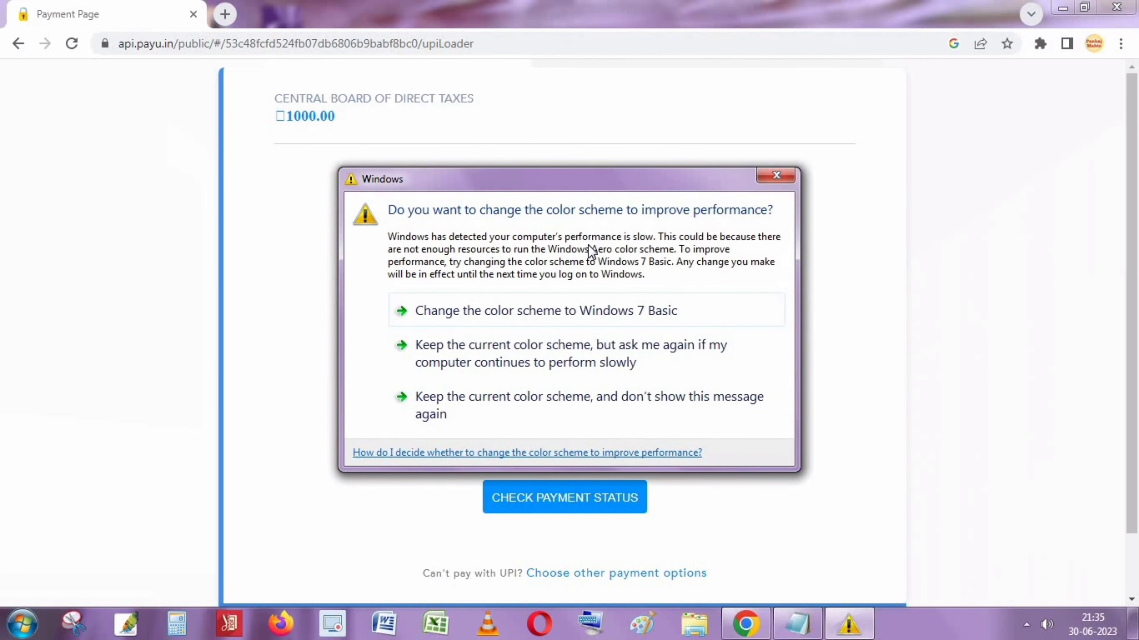
Dismiss the Windows colour-scheme warning while the UPI payment completes
left_click(777, 175)
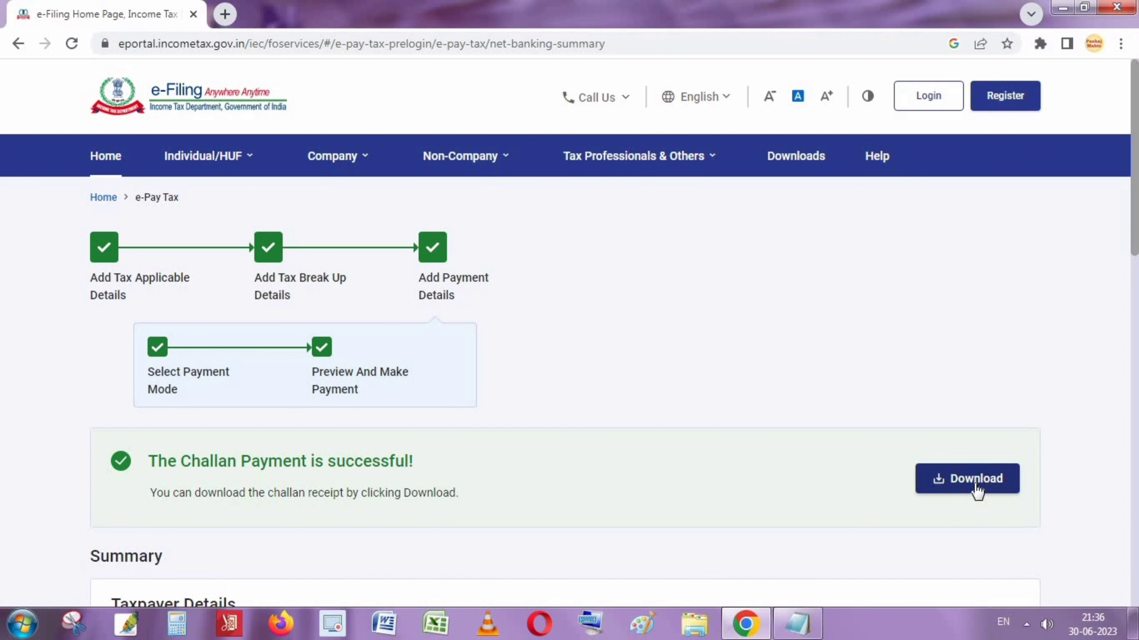
Download the challan receipt and save it as a PDF file
left_click(975, 486)
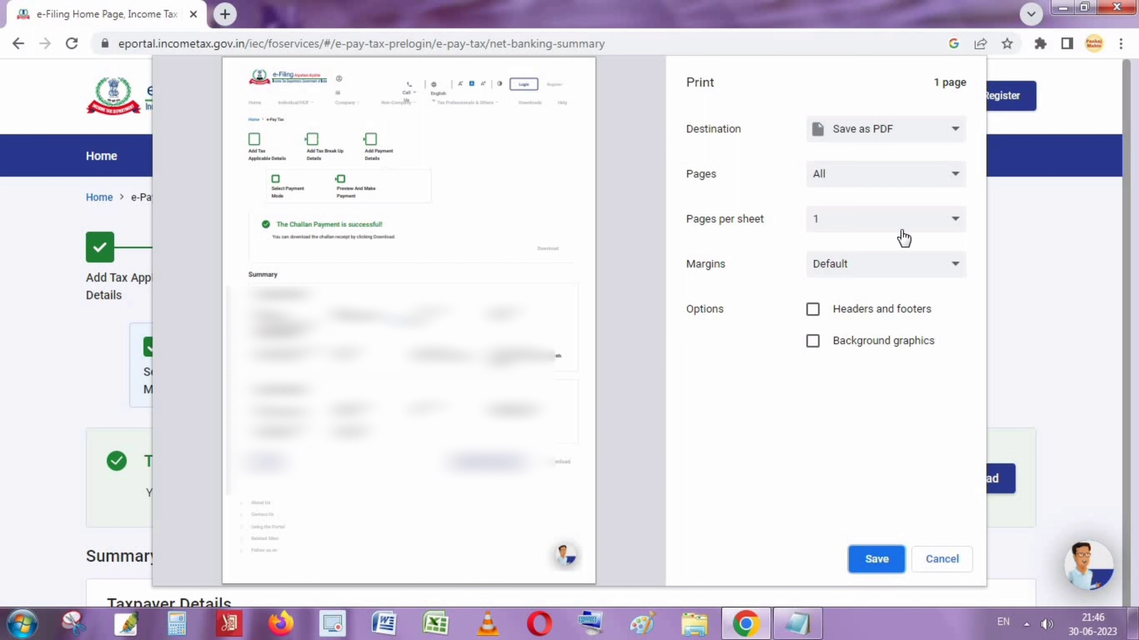
left_click(877, 556)
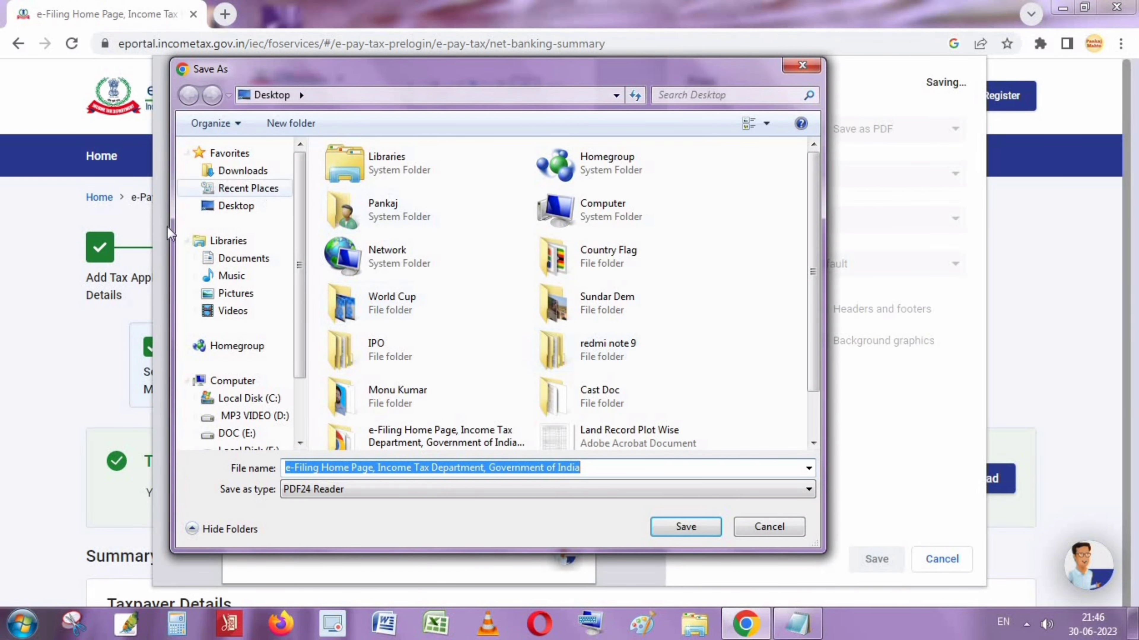
left_click(701, 529)
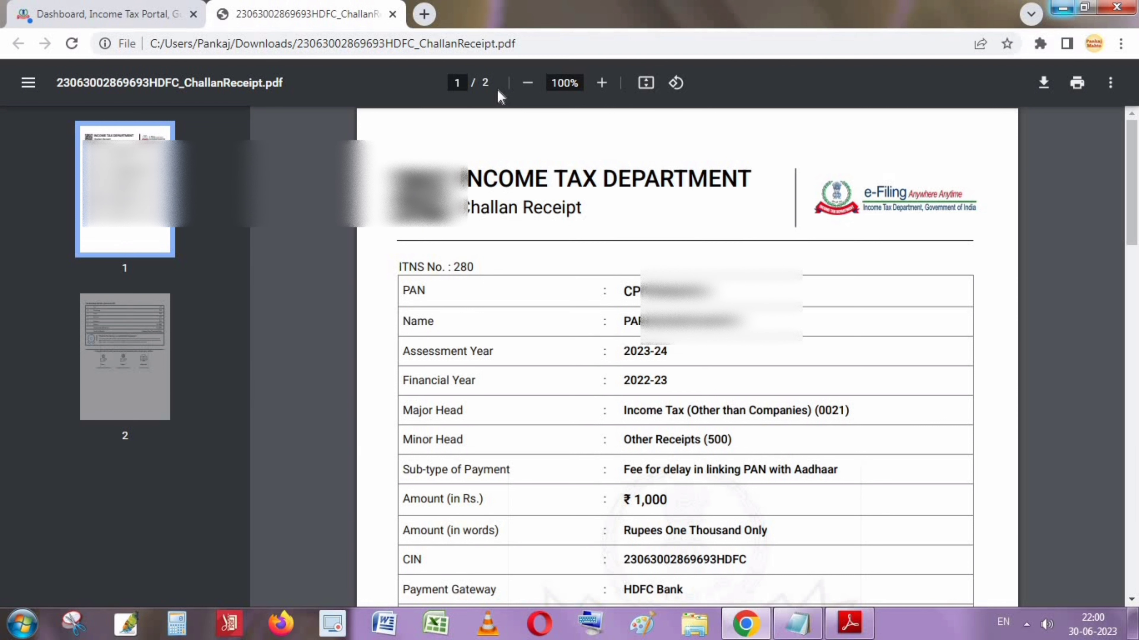
In a new tab, Google 'income tax' and open the Income Tax Department website
left_click(424, 15)
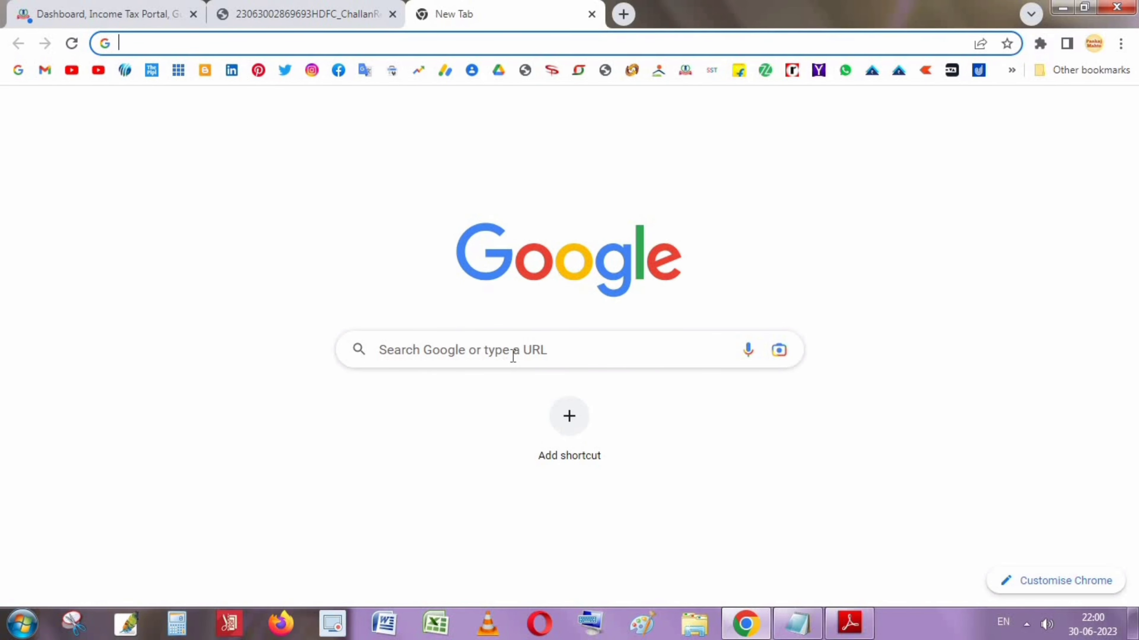
left_click(512, 354)
left_click(438, 460)
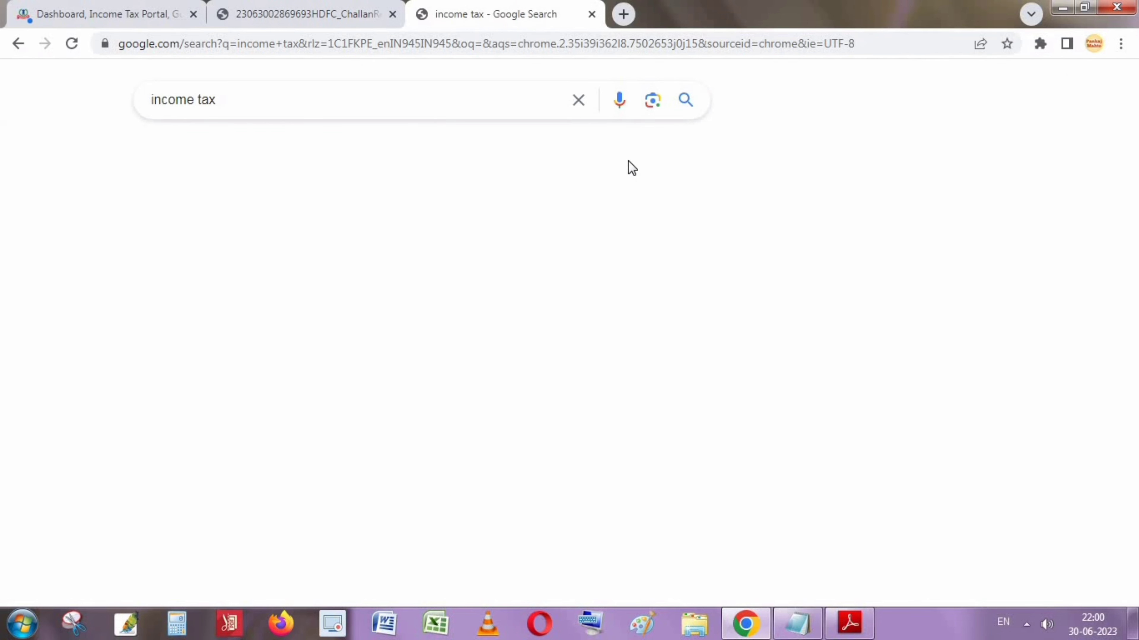
left_click(242, 270)
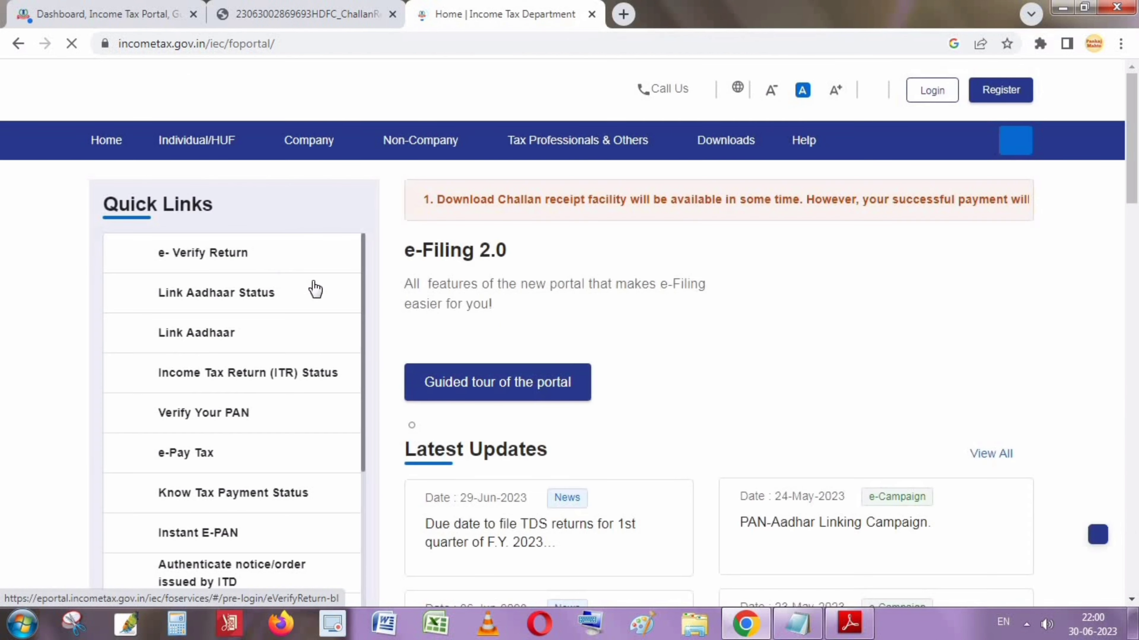
On the Link Aadhaar page, paste the Aadhaar number and validate the PAN and Aadhaar details
left_click(187, 341)
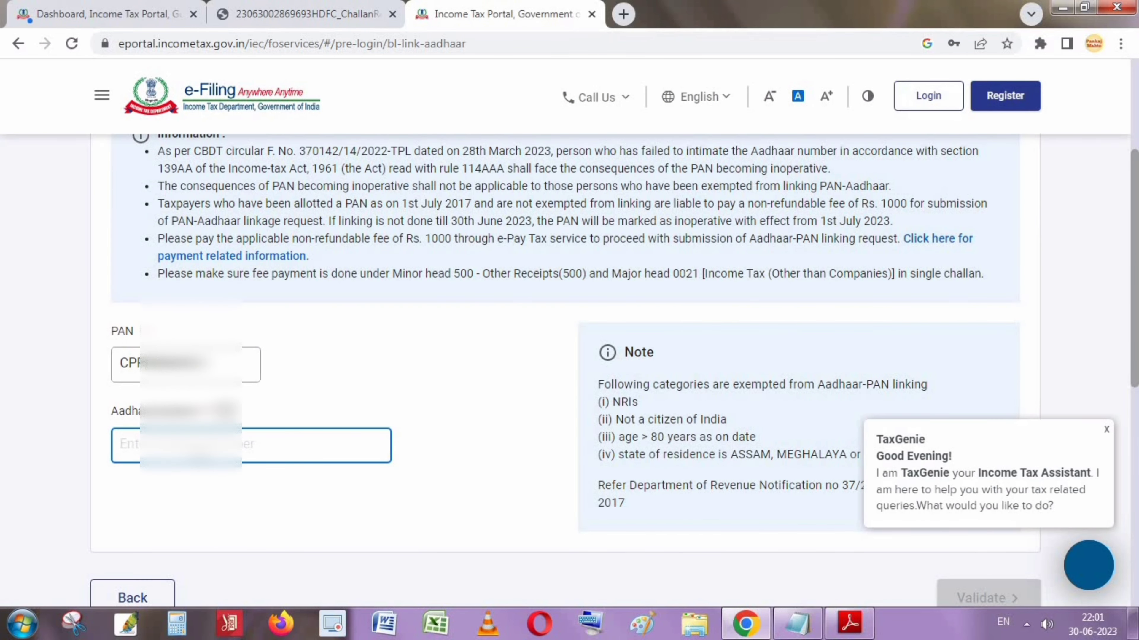
key("ctrl+v")
left_click(448, 516)
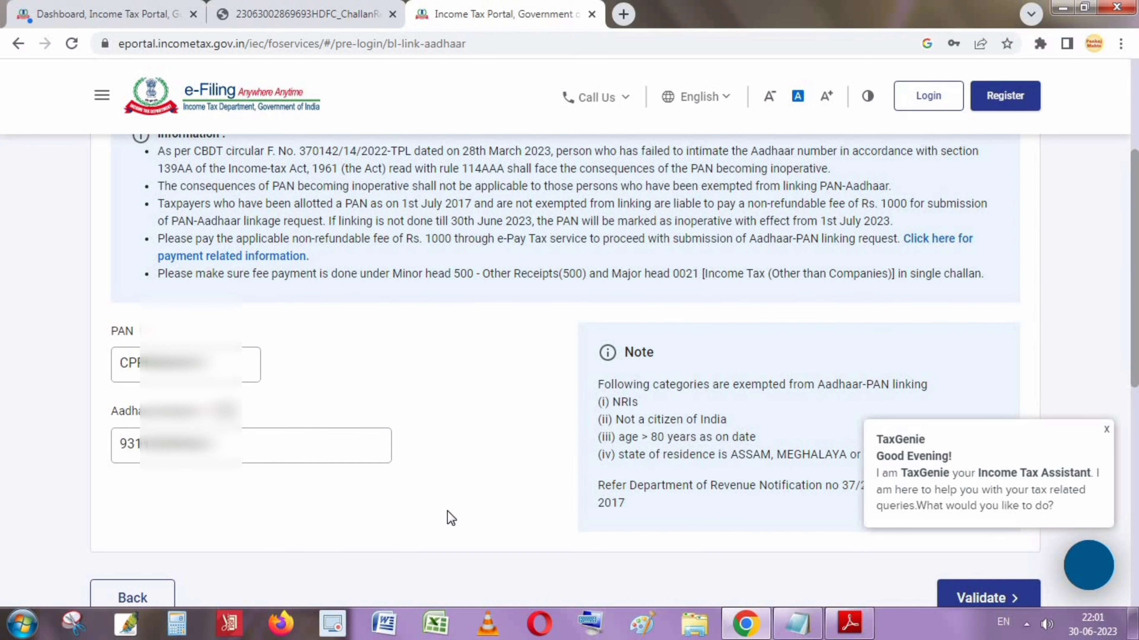
left_click(1000, 599)
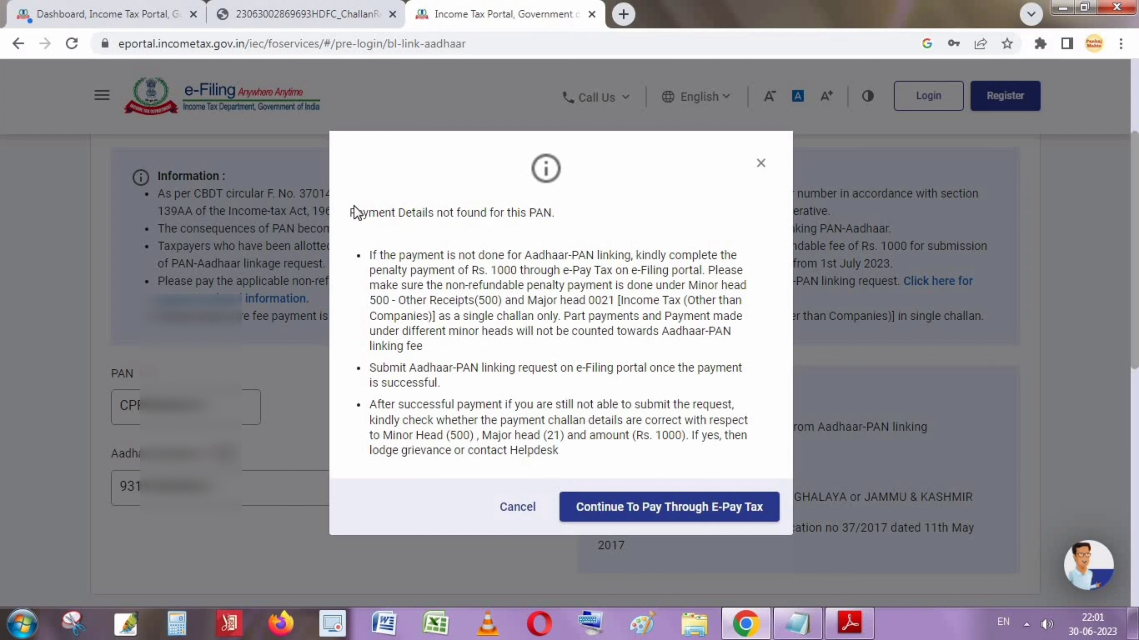
Highlight the 'Payment Details not found for this PAN' notice text
left_click_drag(354, 213, 603, 255)
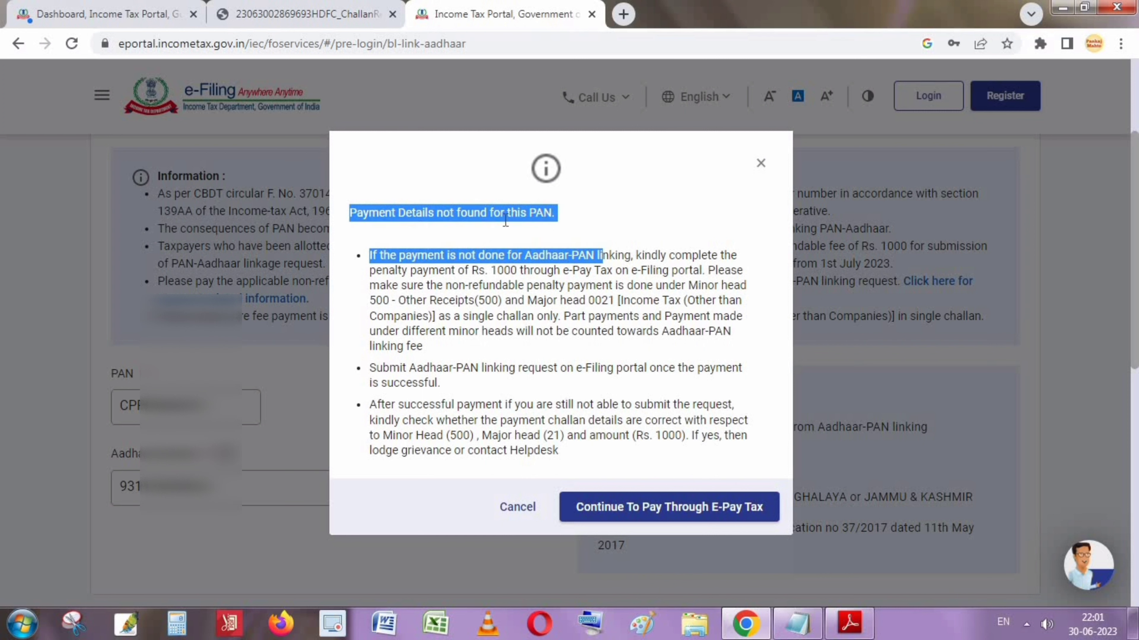
left_click(616, 214)
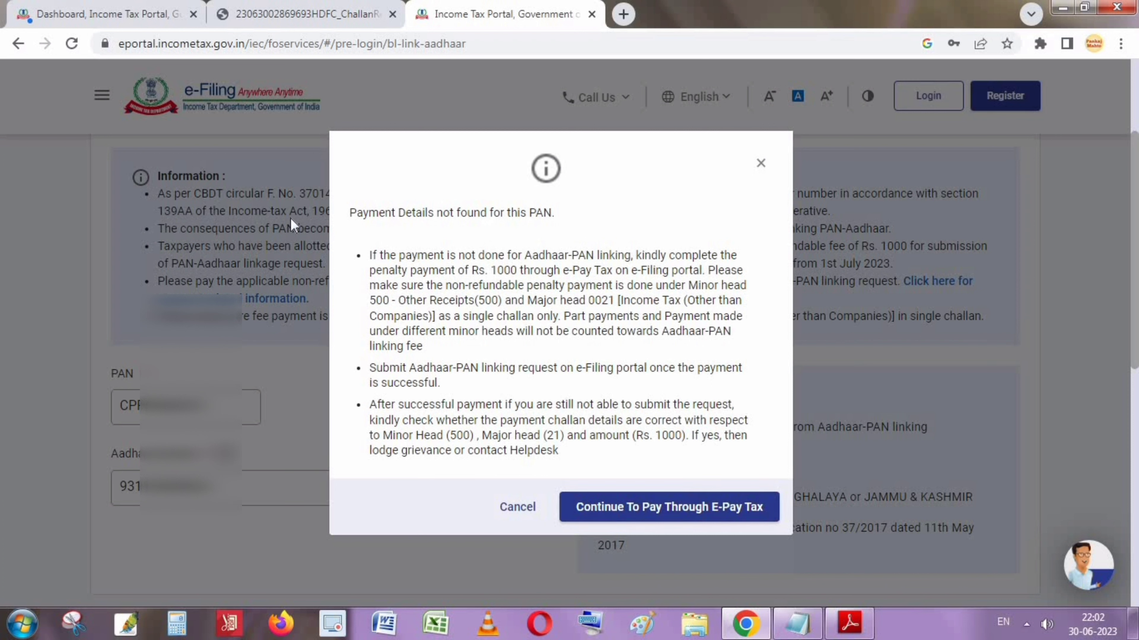
double_click(377, 211)
left_click(376, 210)
double_click(414, 210)
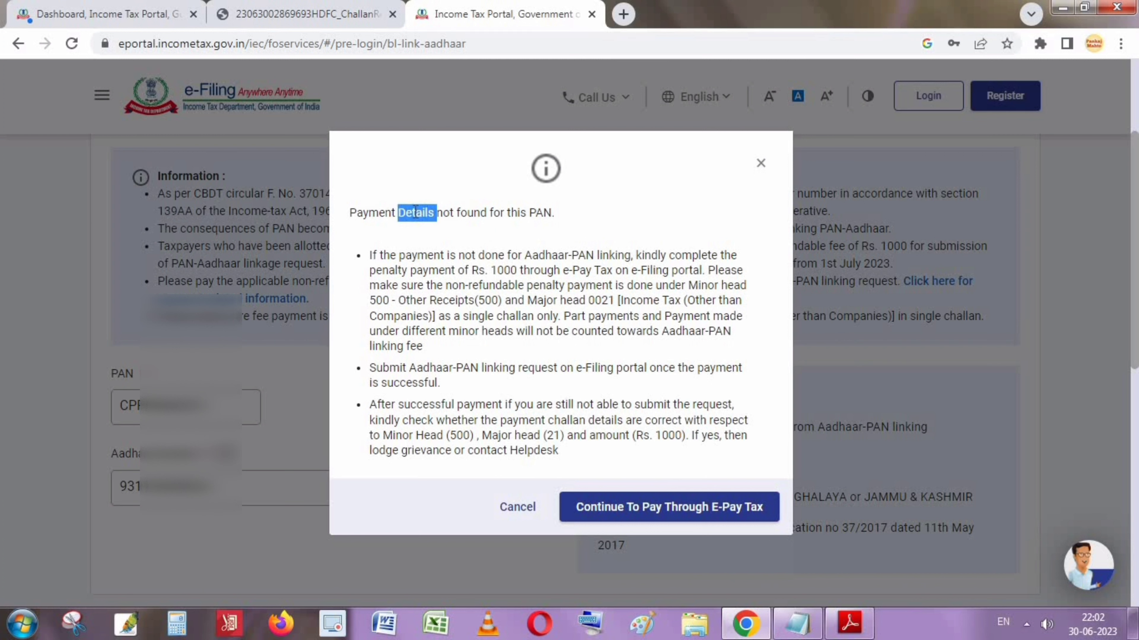